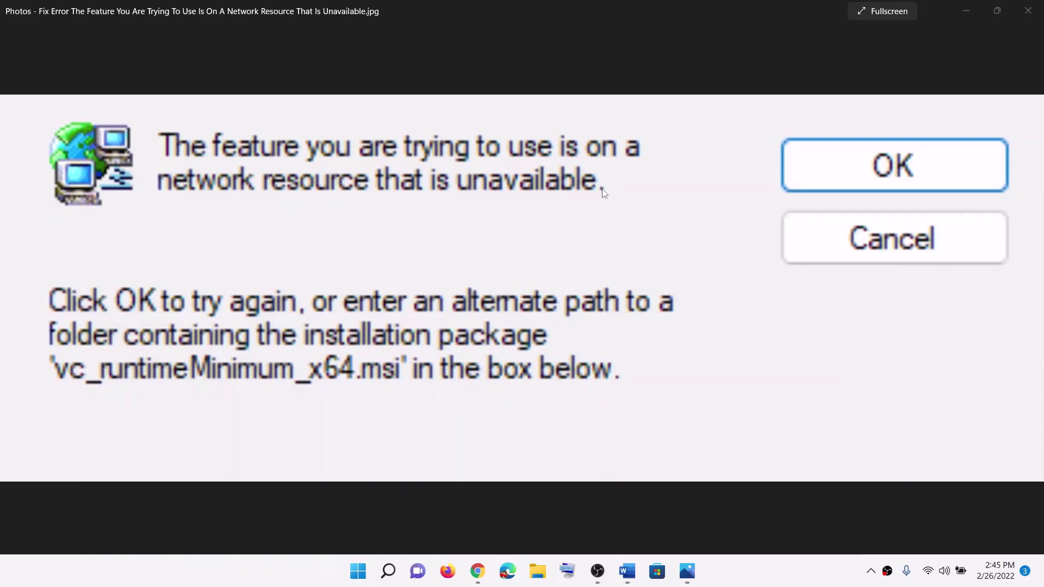
# Check Step 1, Enable Windows Installer, in the Word notes and open the Windows Services app.
pyautogui.click(627, 571)
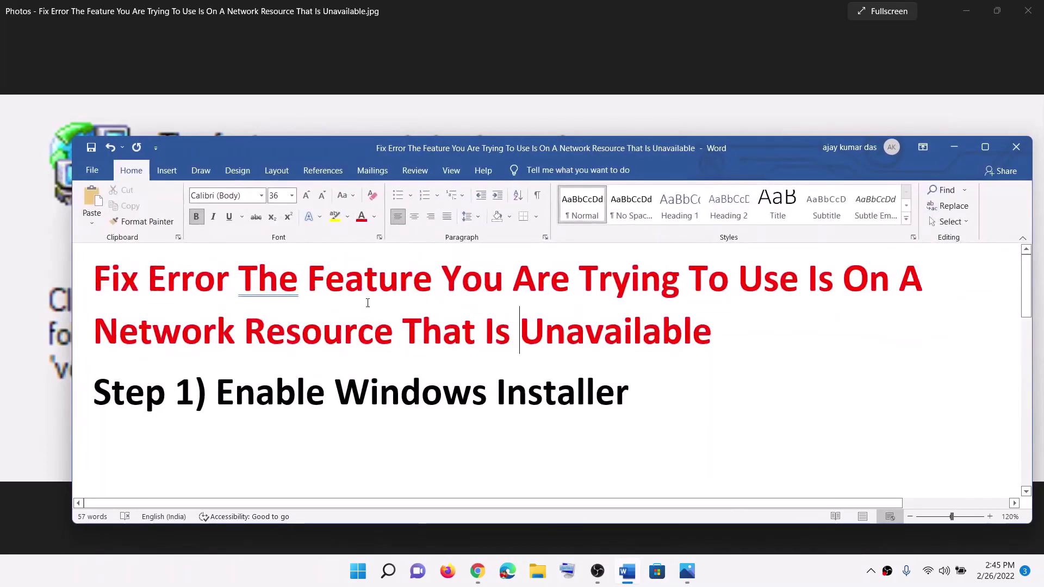
pyautogui.moveTo(217, 400); pyautogui.dragTo(564, 427)
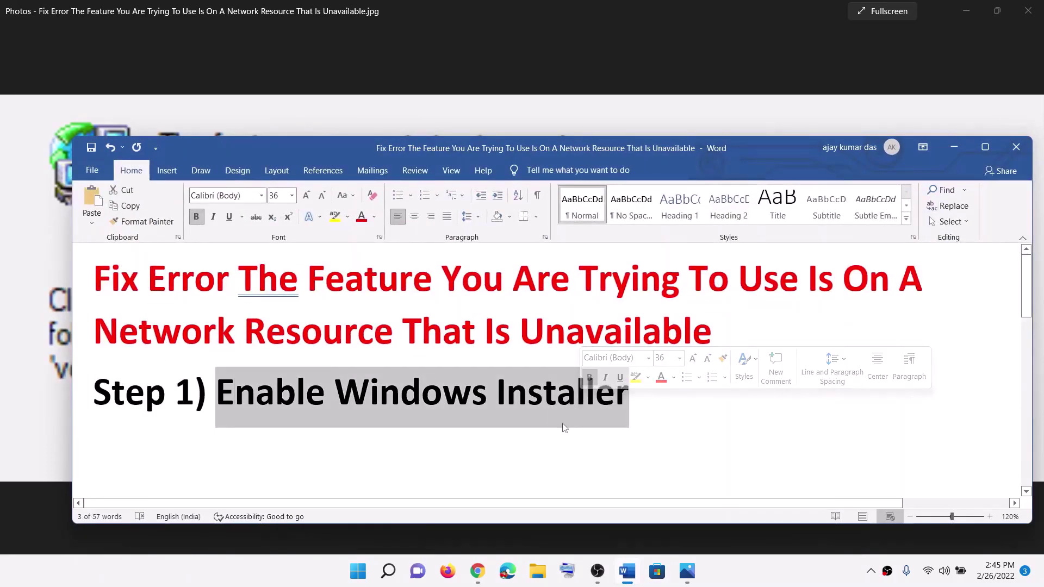
pyautogui.click(358, 581)
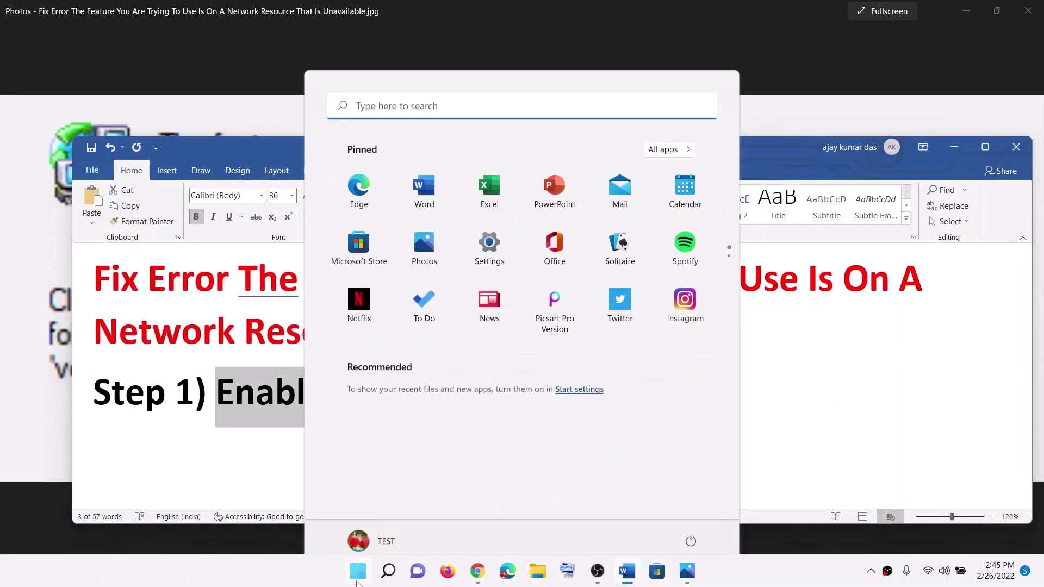
pyautogui.write('services')
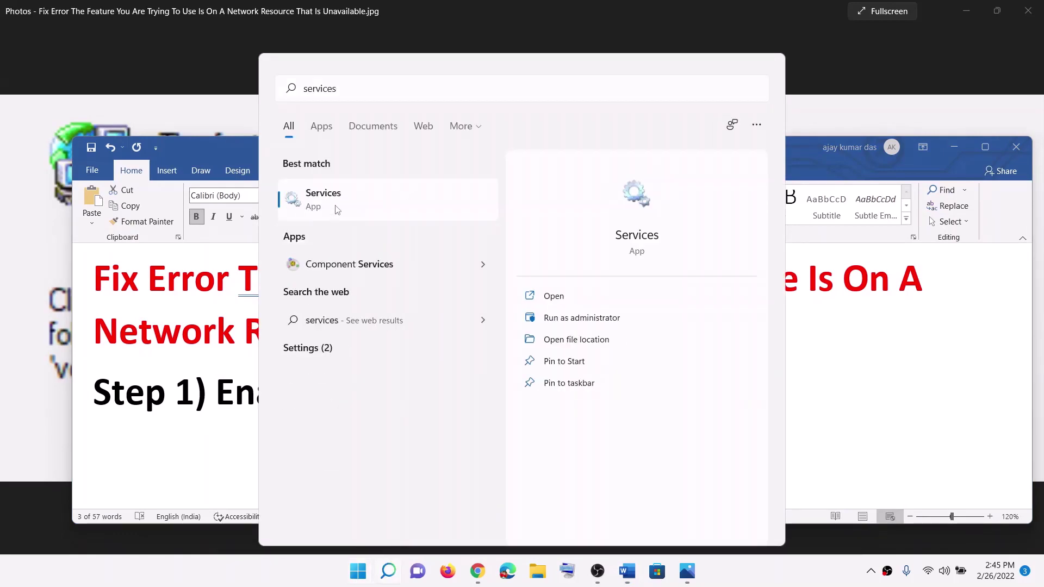
pyautogui.click(333, 214)
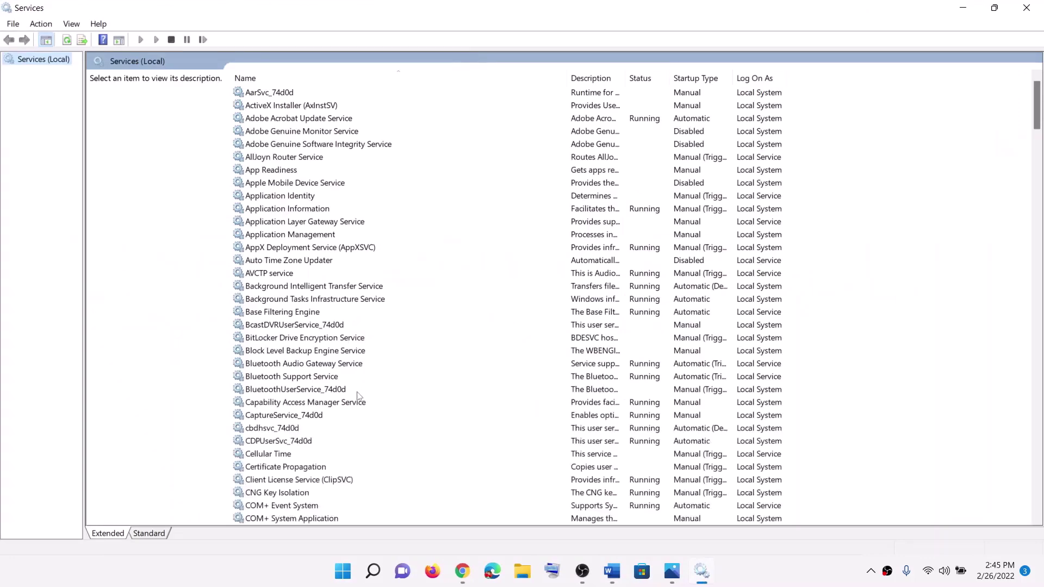
# Start the Windows Installer service from its properties, accept the dialog, and restart the service.
pyautogui.click(343, 393)
pyautogui.press('w')
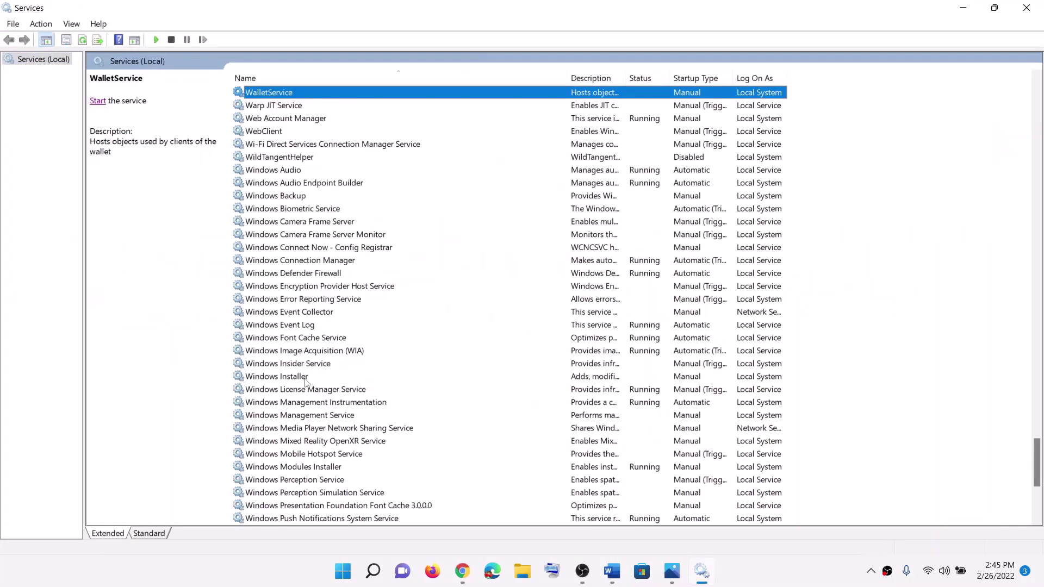
pyautogui.click(312, 381)
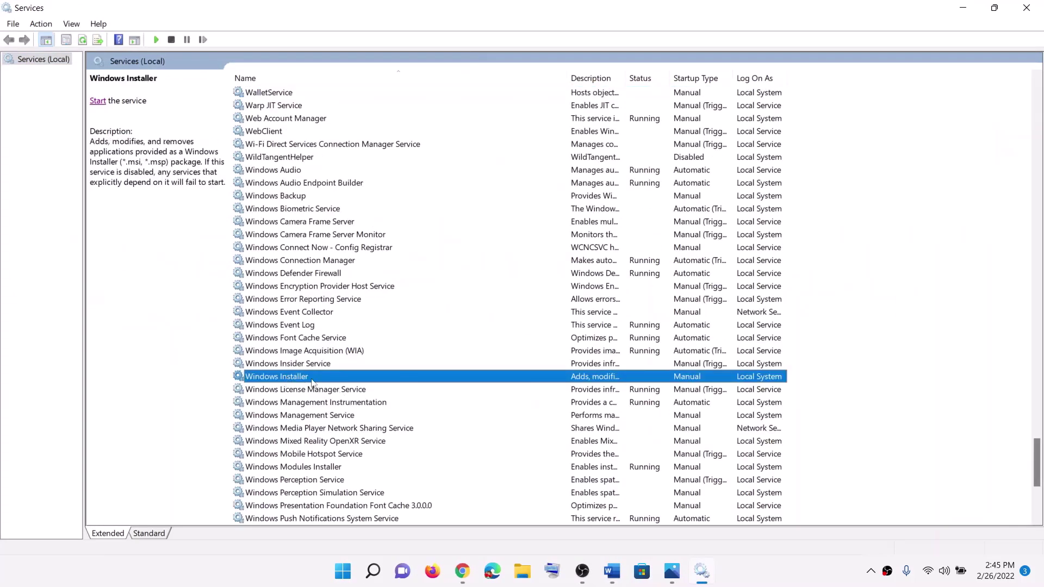
pyautogui.doubleClick(370, 379)
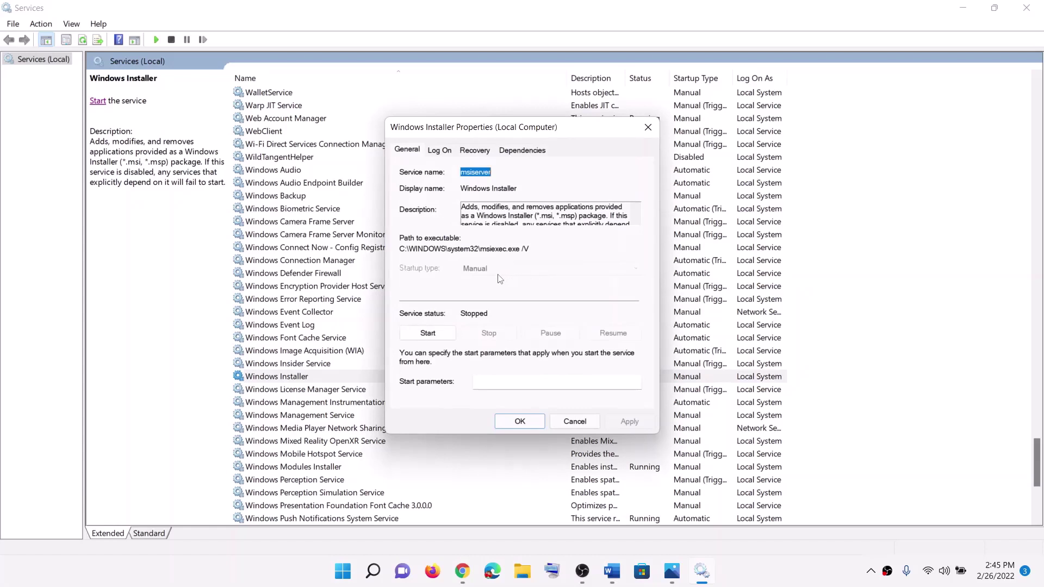
pyautogui.click(437, 337)
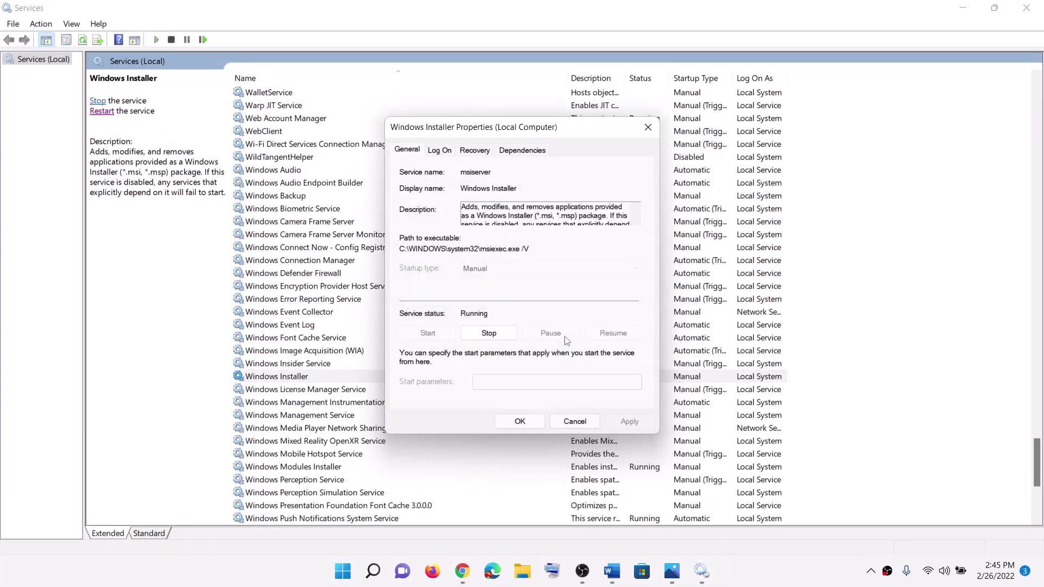
pyautogui.click(517, 422)
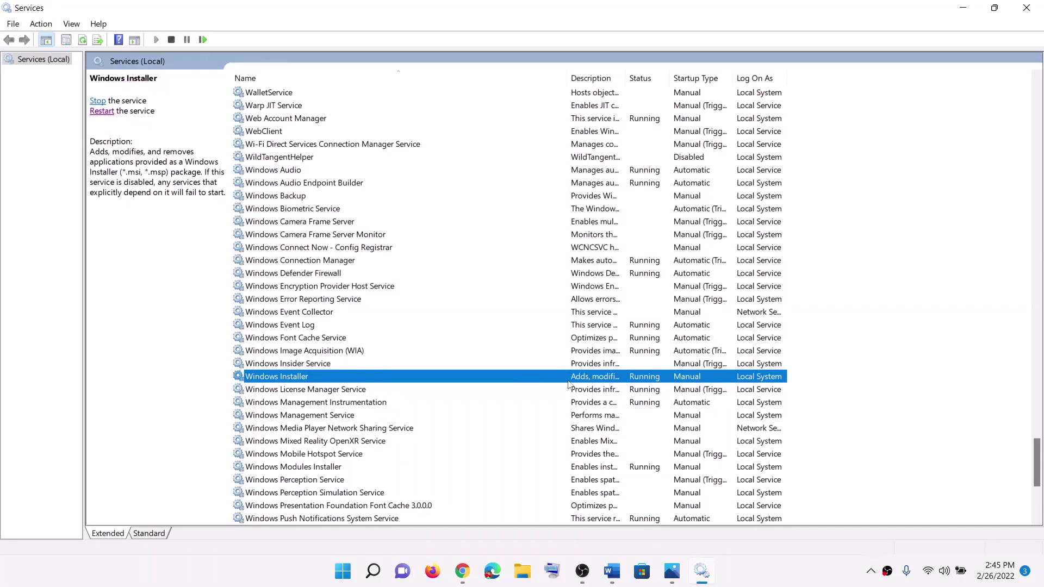
pyautogui.rightClick(565, 381)
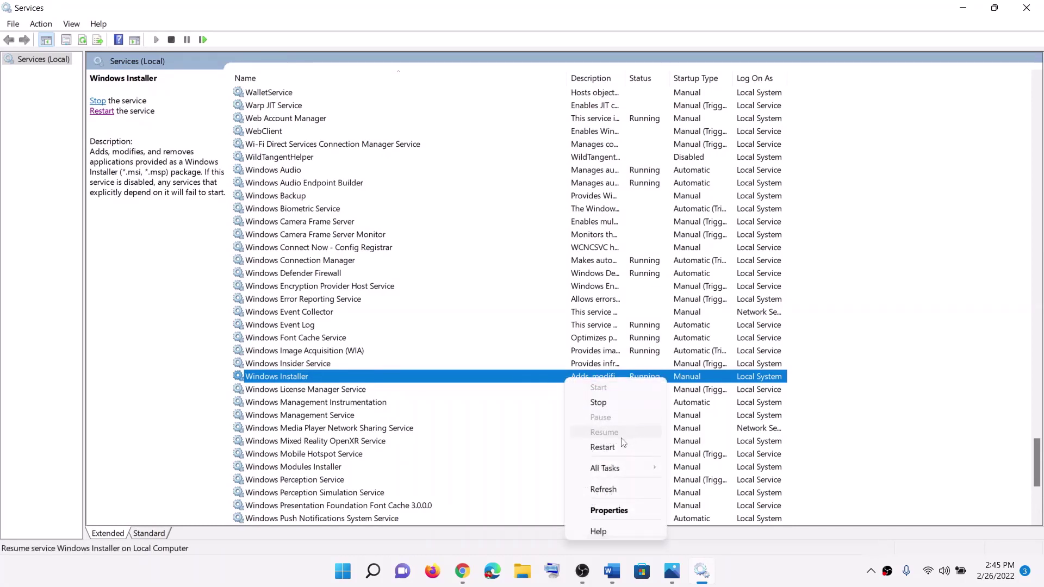
pyautogui.click(602, 447)
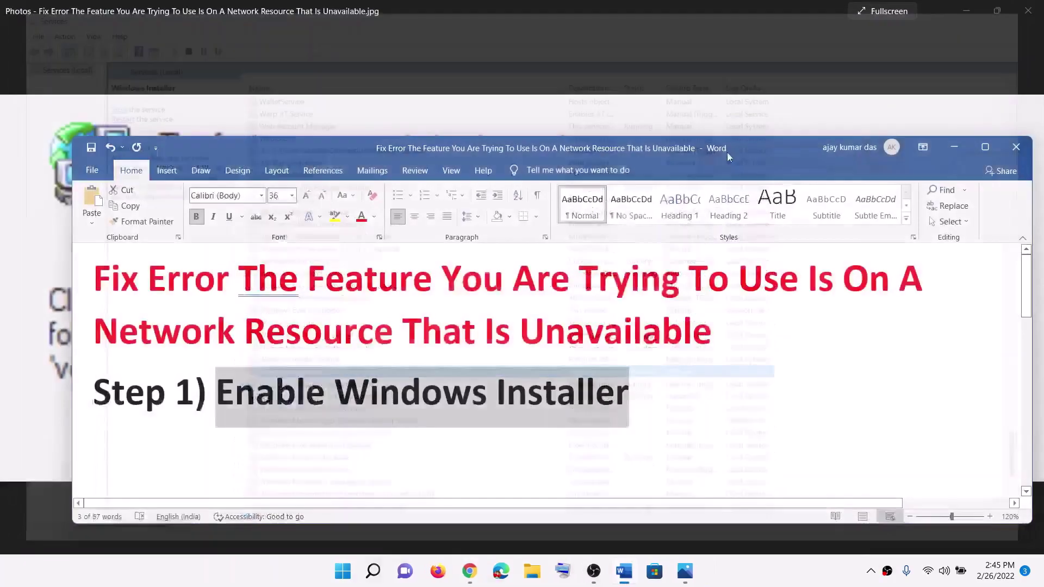
# Switch to the Word notes and read Step 2 about running the Program Install and Uninstall troubleshooter.
pyautogui.scroll(-4, 446, 408)
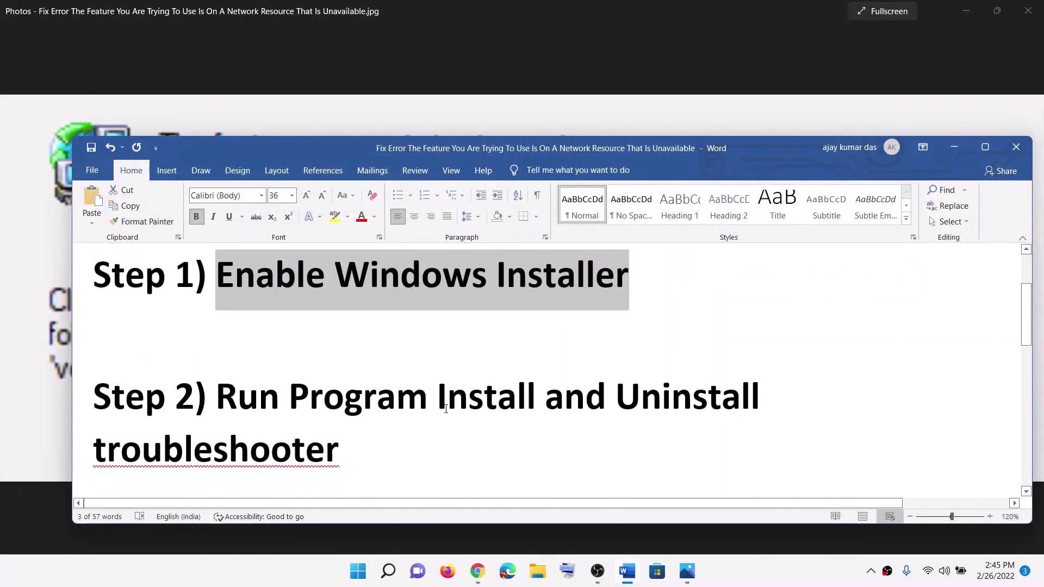
pyautogui.scroll(-1, 445, 409)
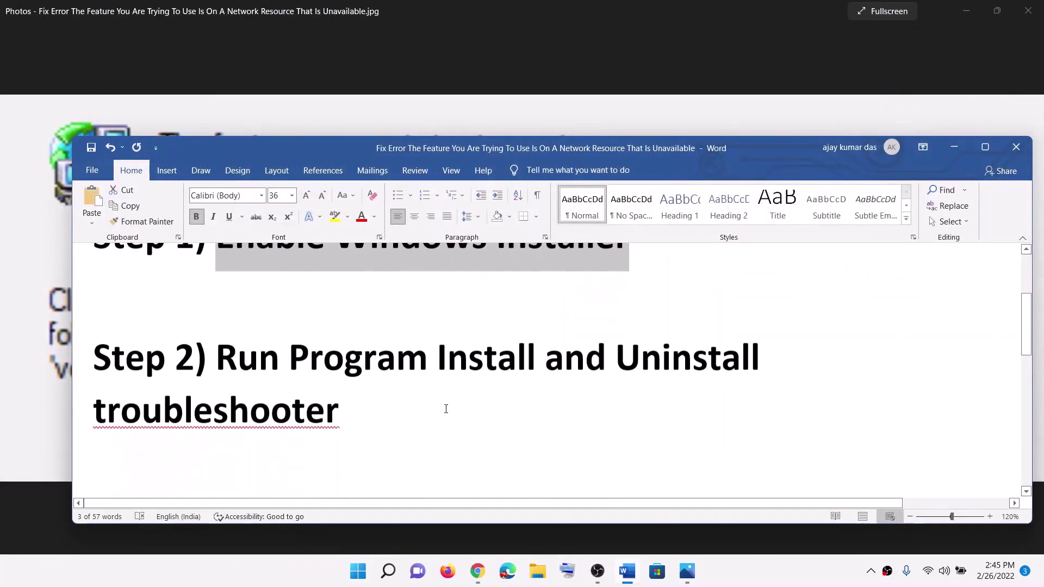
pyautogui.moveTo(216, 358); pyautogui.dragTo(615, 359)
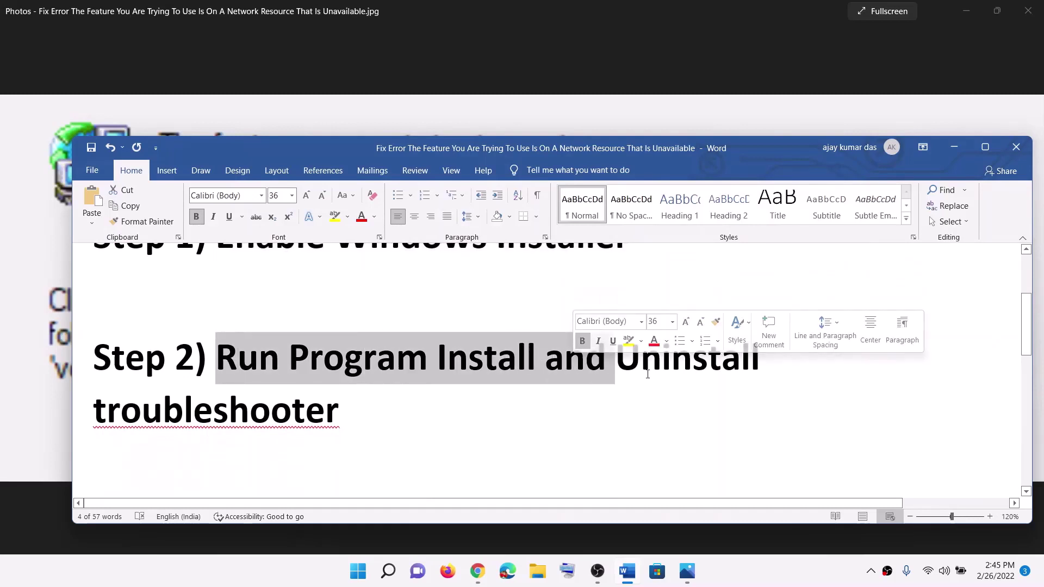
pyautogui.click(640, 358)
pyautogui.moveTo(351, 422); pyautogui.dragTo(216, 359)
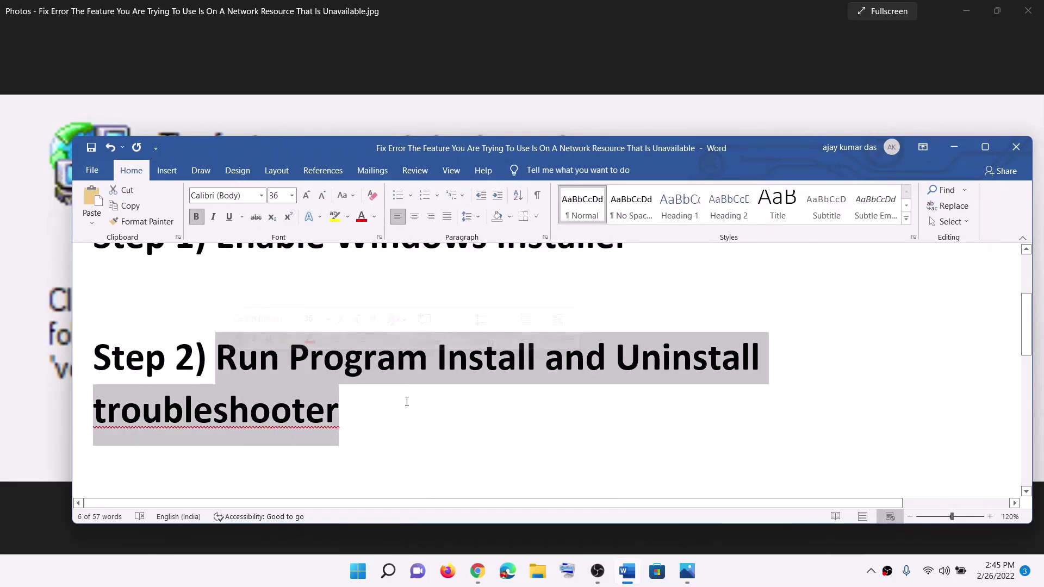
pyautogui.moveTo(372, 412); pyautogui.dragTo(316, 352)
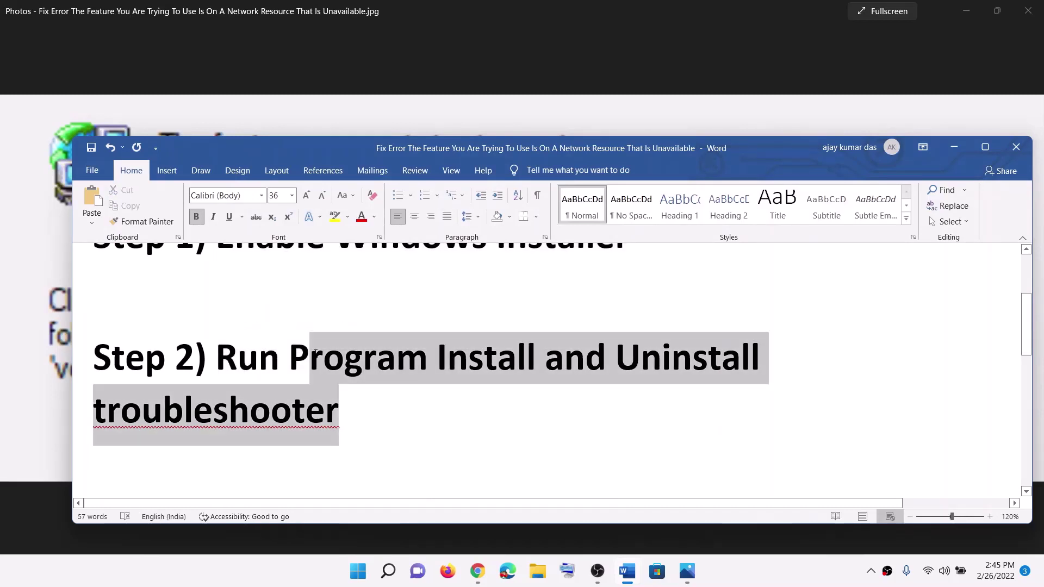
pyautogui.click(346, 409)
# Open the Microsoft support link below Step 2 on fixing problems that block programs from being installed or removed.
pyautogui.scroll(-3, 396, 412)
pyautogui.scroll(-3, 396, 412)
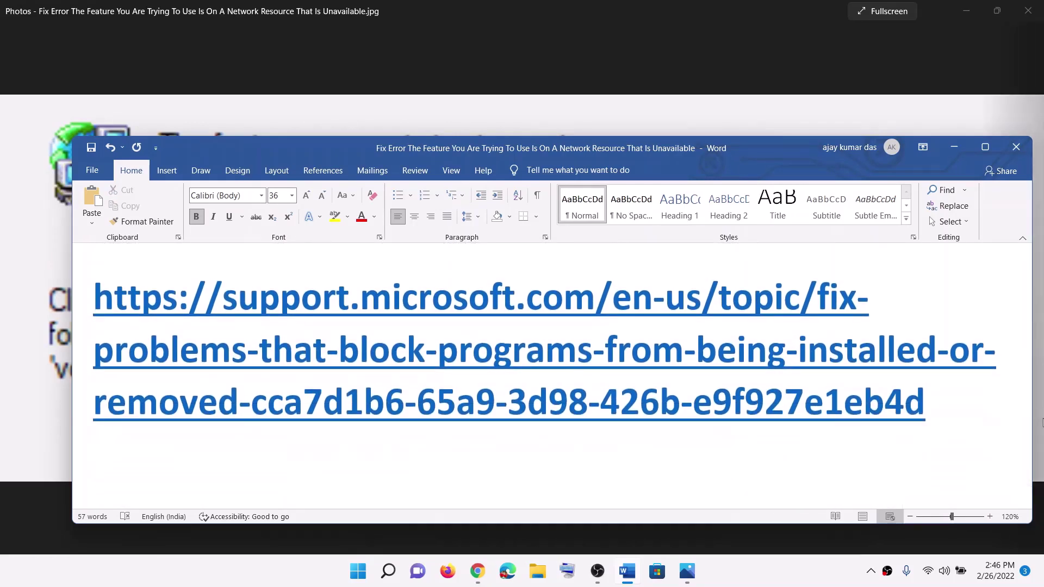
pyautogui.tripleClick(296, 308)
pyautogui.keyDown('ctrl'); pyautogui.click(296, 307); pyautogui.keyUp('ctrl')
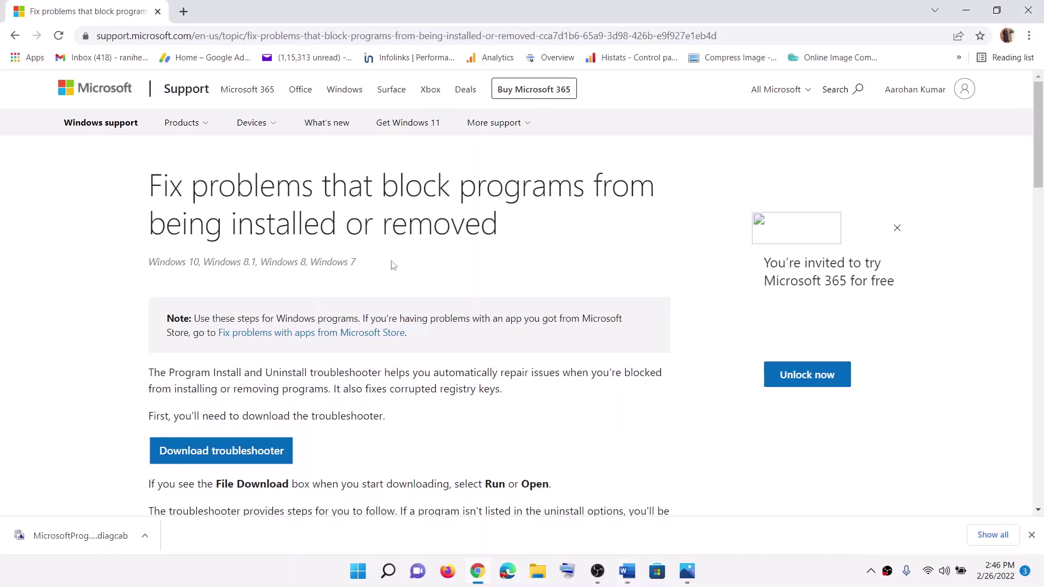
# Run the downloaded Program Install and Uninstall troubleshooter and report a problem with uninstalling.
pyautogui.scroll(-1, 375, 357)
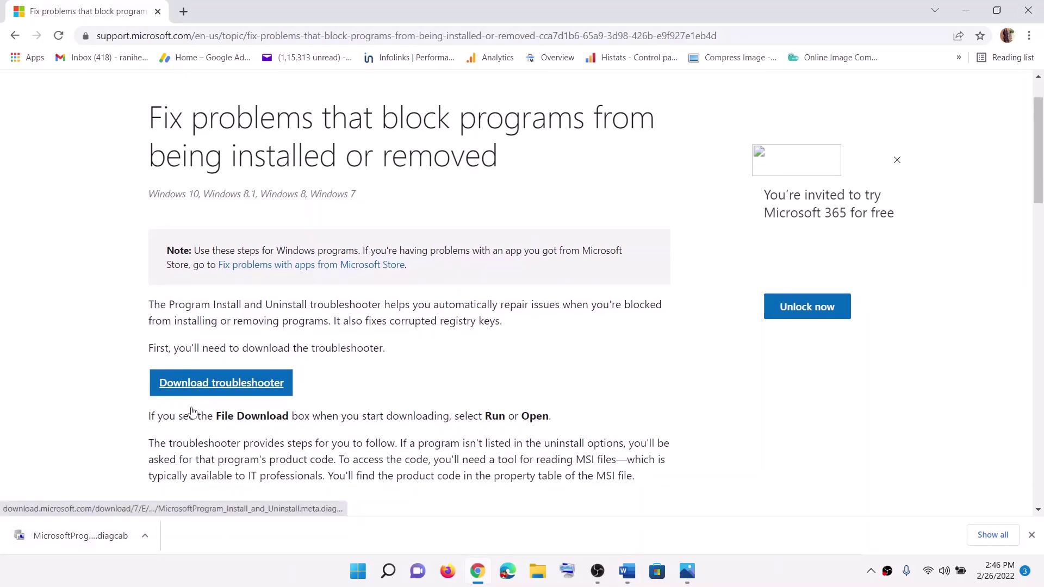
pyautogui.click(74, 542)
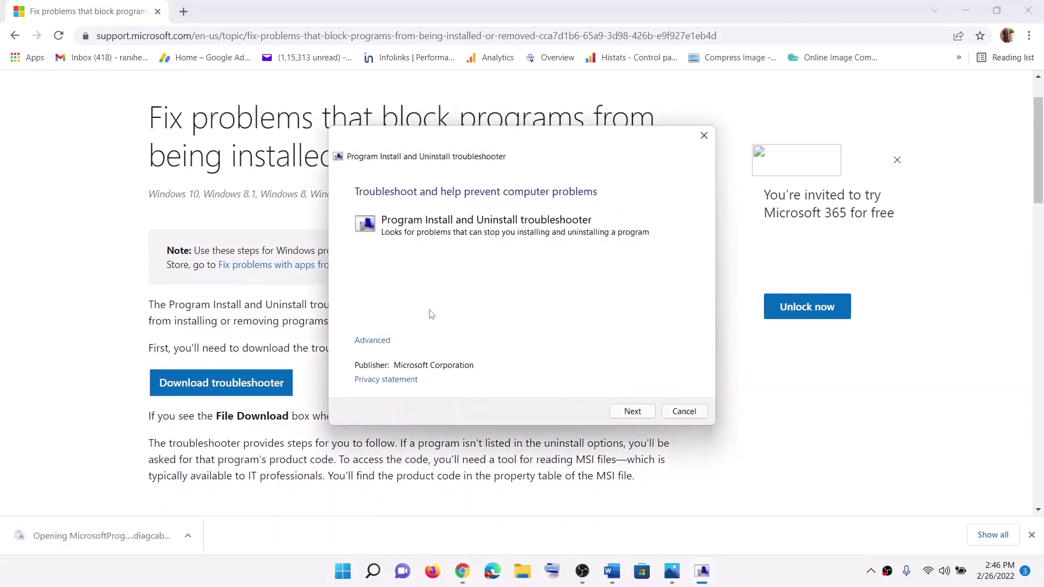
pyautogui.click(651, 413)
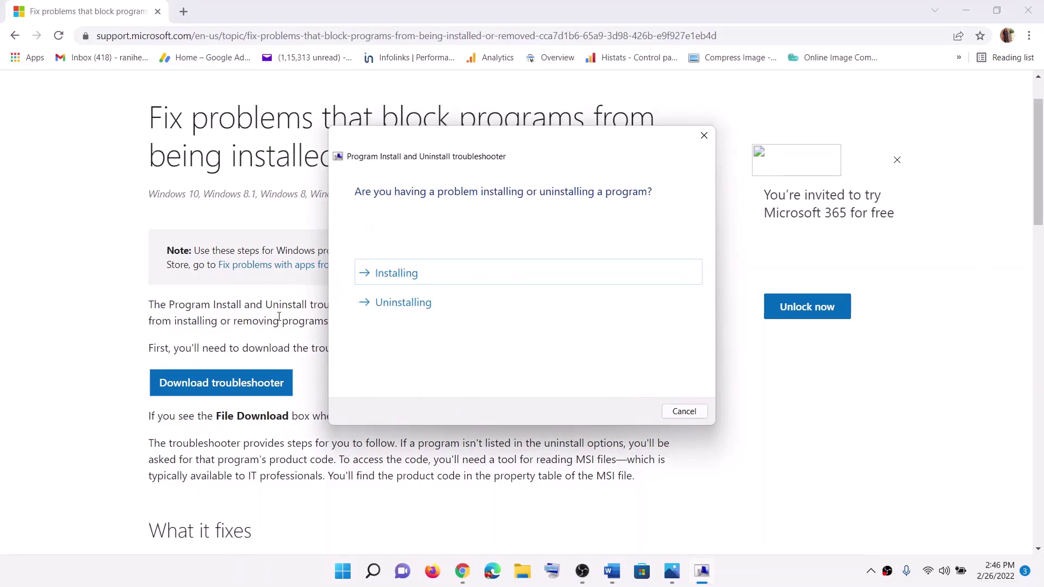
pyautogui.click(412, 308)
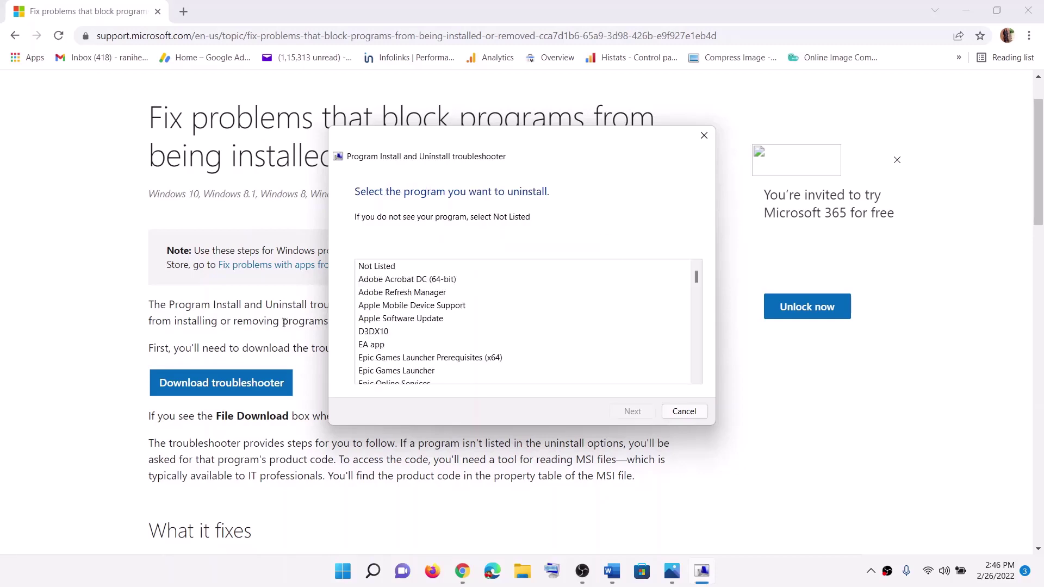
# Browse the troubleshooter's program list, select EA app as the program to uninstall, and continue.
pyautogui.scroll(-5, 489, 326)
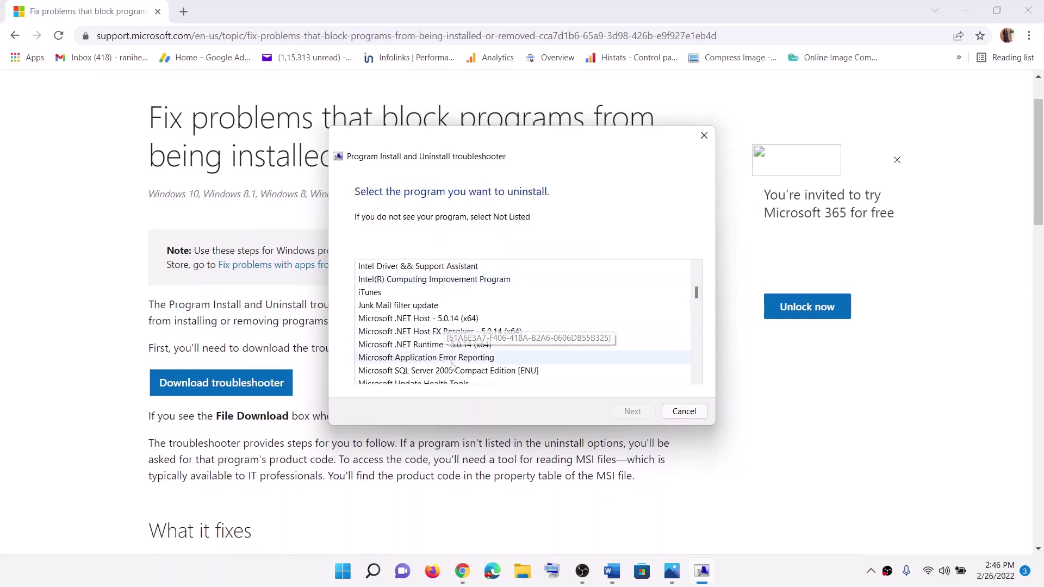
pyautogui.scroll(6, 456, 359)
pyautogui.scroll(-2, 435, 316)
pyautogui.scroll(2, 434, 337)
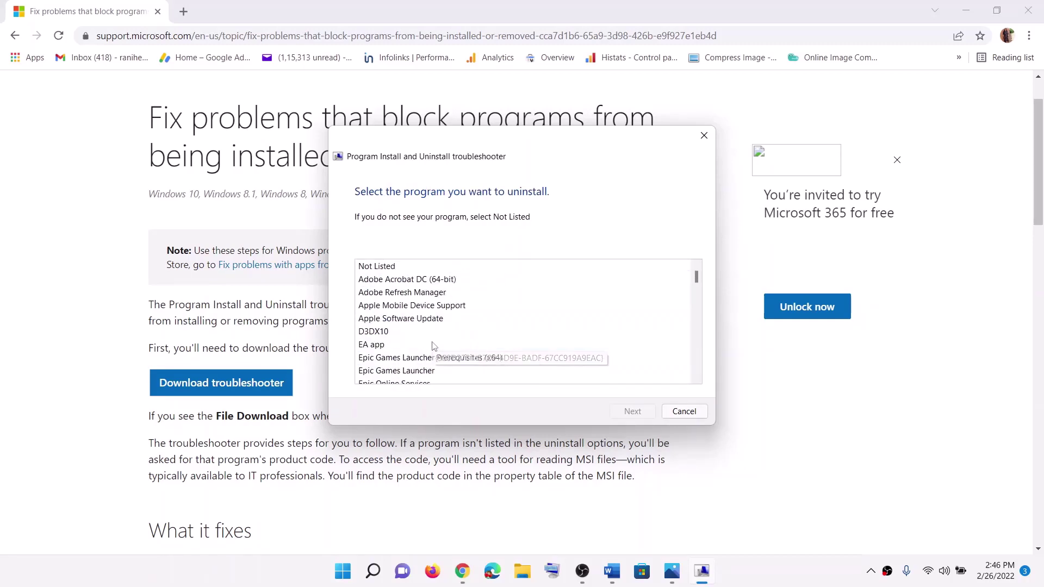
pyautogui.scroll(-1, 436, 332)
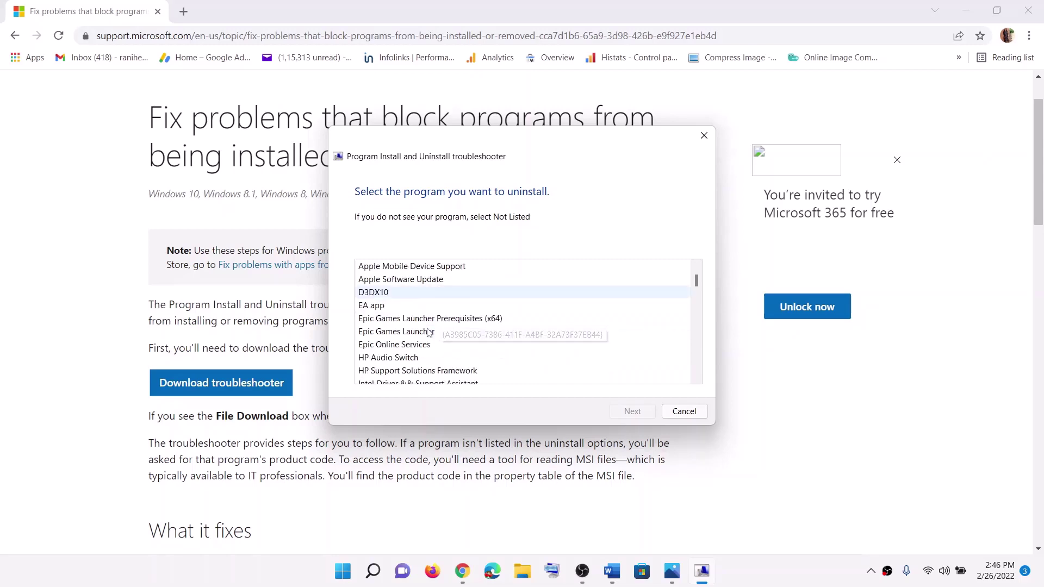
pyautogui.click(551, 305)
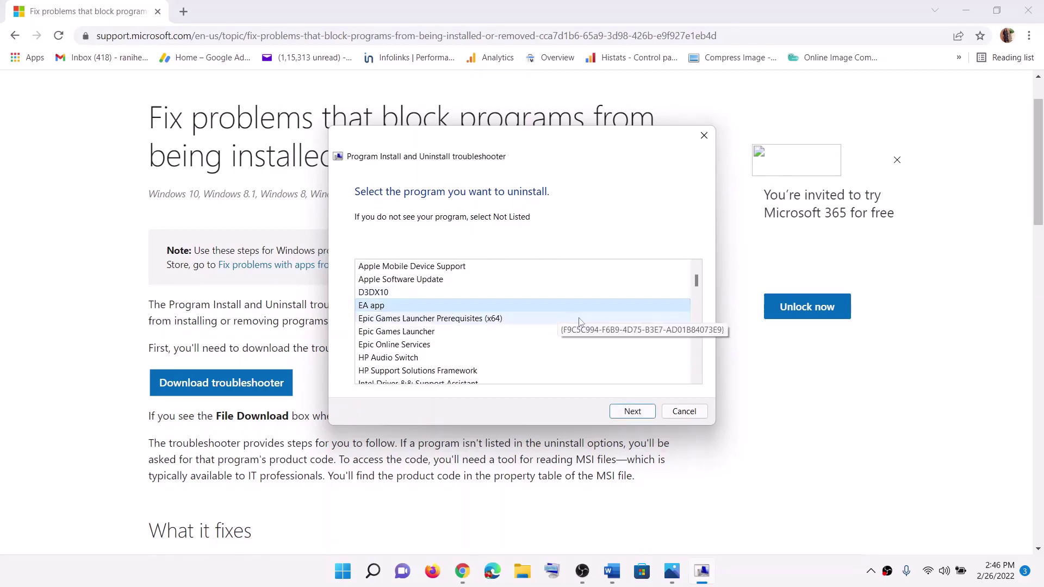
pyautogui.click(633, 411)
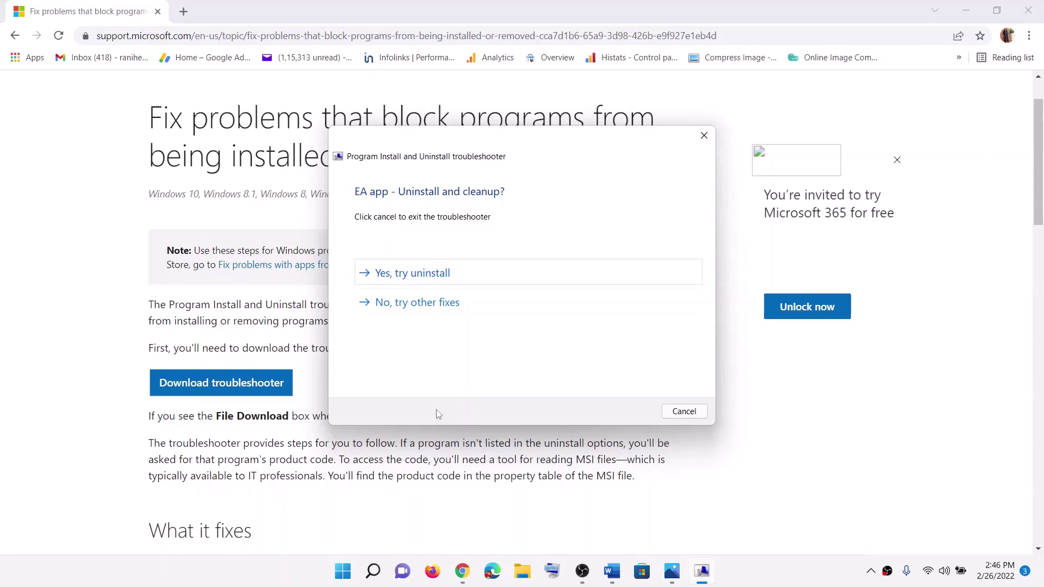
pyautogui.click(377, 491)
pyautogui.press('super')
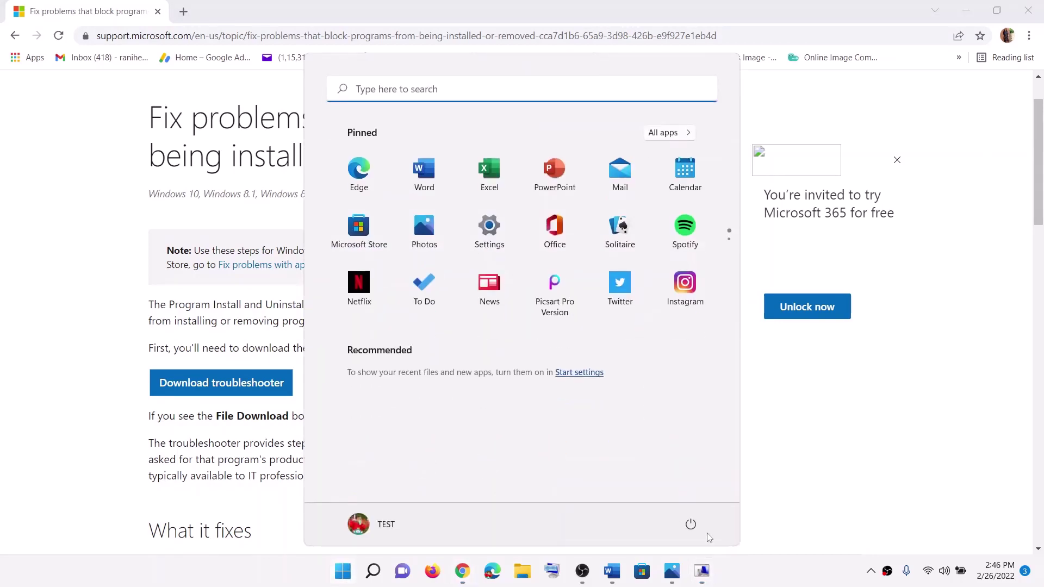
pyautogui.click(691, 523)
pyautogui.click(591, 333)
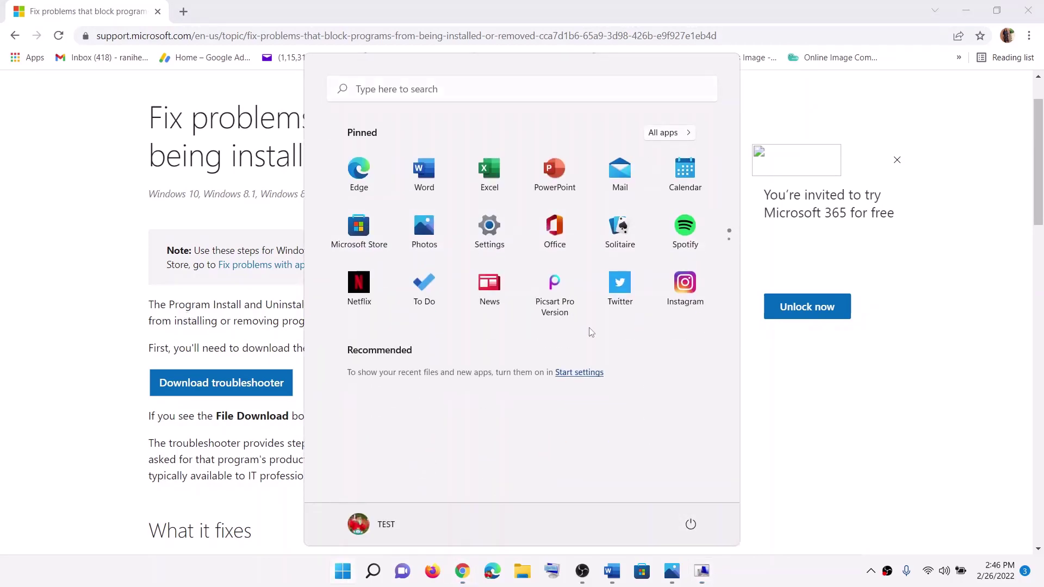
# Return to the Word notes and read Step 3 about backing up the registry and deleting the faulty software's entry.
pyautogui.click(612, 570)
pyautogui.scroll(-3, 426, 394)
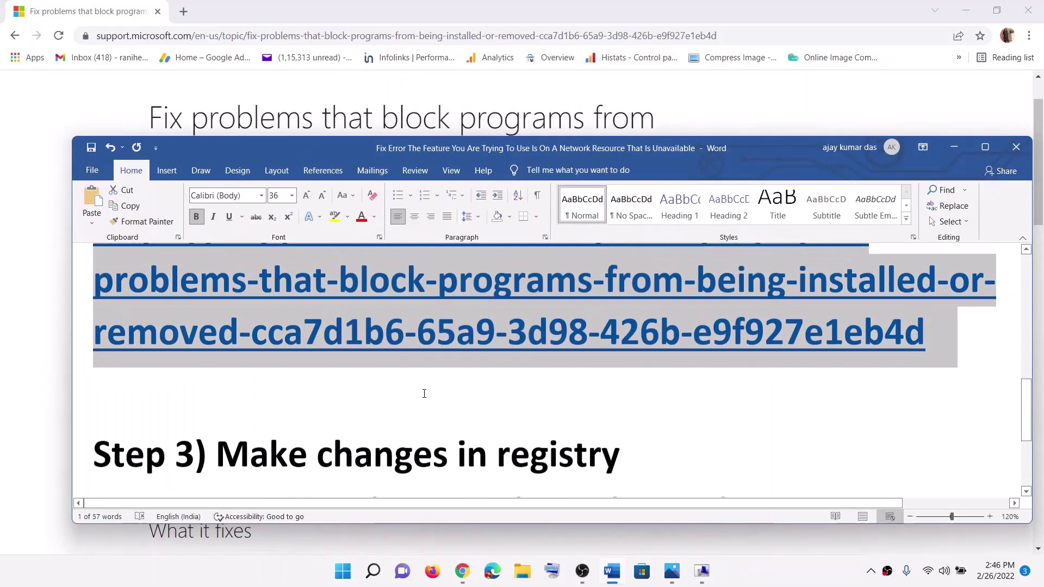
pyautogui.moveTo(217, 369); pyautogui.dragTo(619, 375)
pyautogui.scroll(-2, 324, 410)
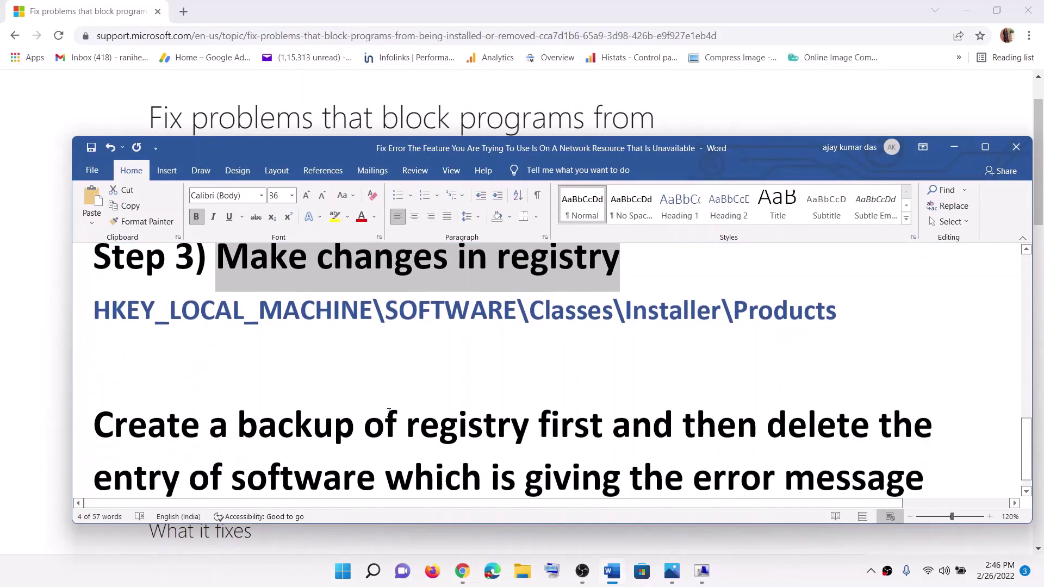
pyautogui.moveTo(106, 423); pyautogui.dragTo(538, 424)
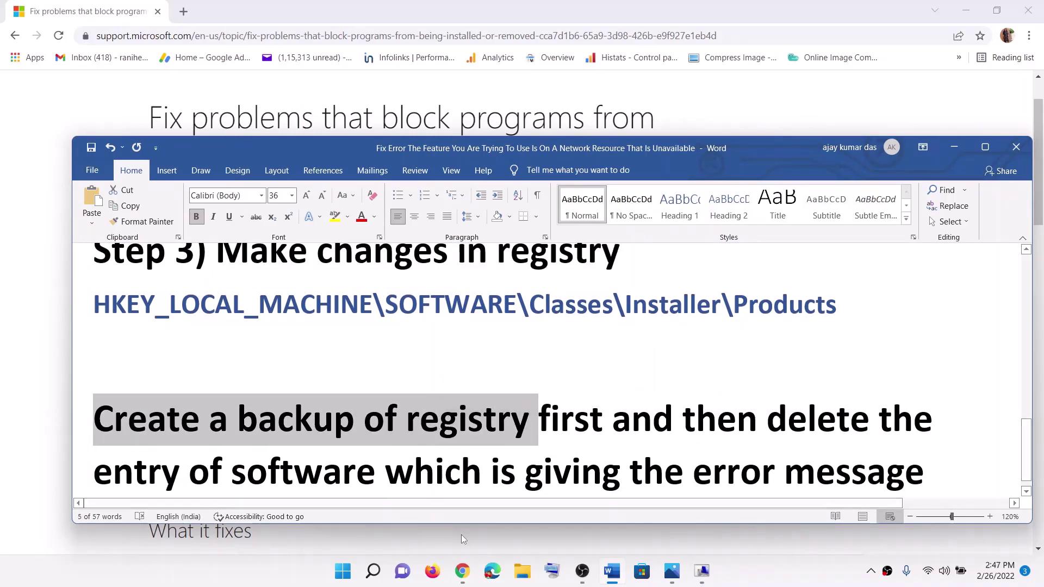
# Open Registry Editor as administrator, allow it to make changes, and collapse the HKEY_LOCAL_MACHINE branch.
pyautogui.click(335, 578)
pyautogui.write('regis')
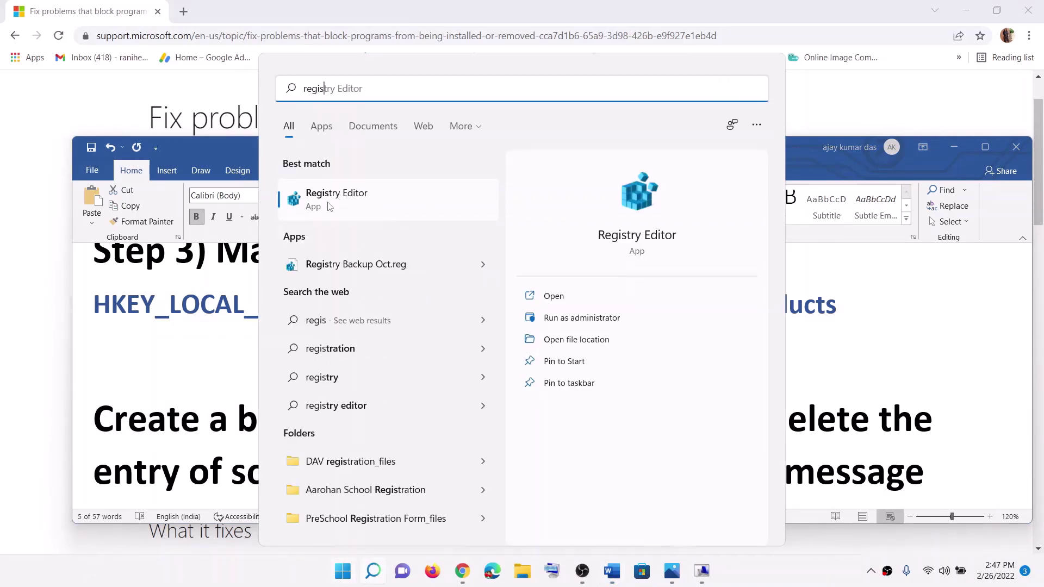
pyautogui.click(565, 317)
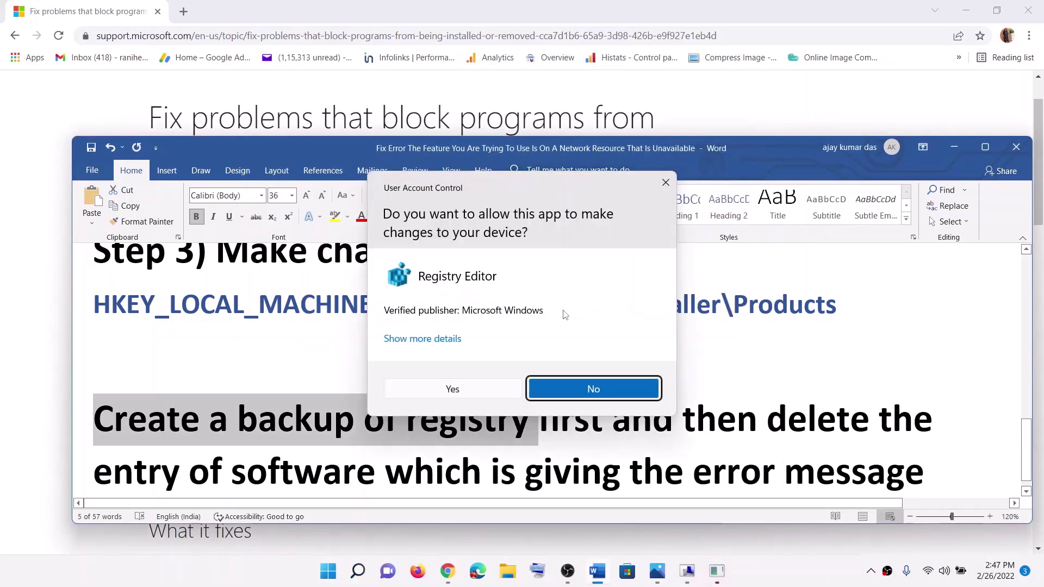
pyautogui.click(447, 387)
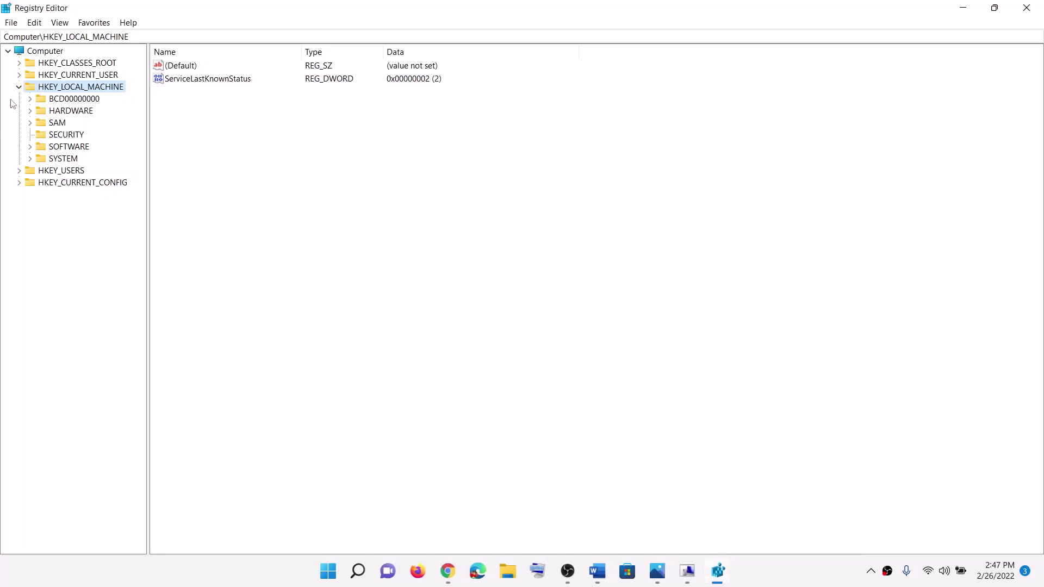
pyautogui.click(19, 87)
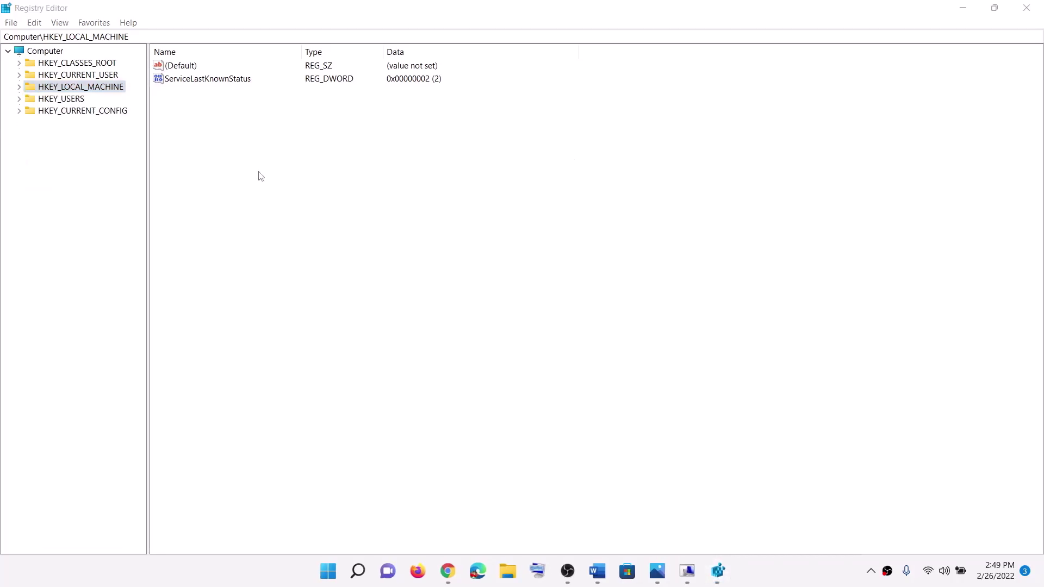
# Export the entire registry to the Desktop as a registration file named backup, with the export range set to All.
pyautogui.click(11, 22)
pyautogui.click(26, 49)
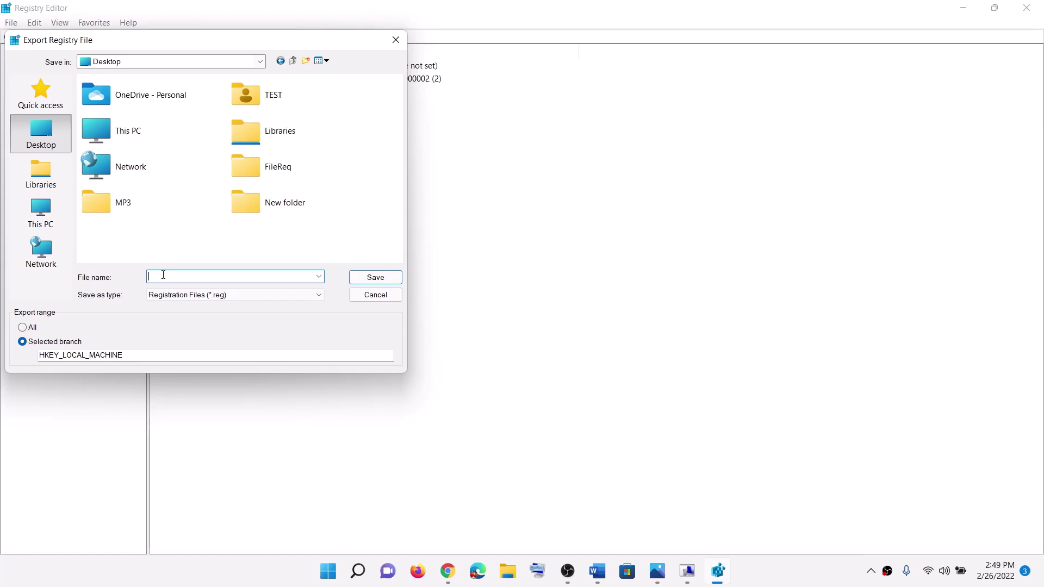
pyautogui.write('backup')
pyautogui.click(25, 327)
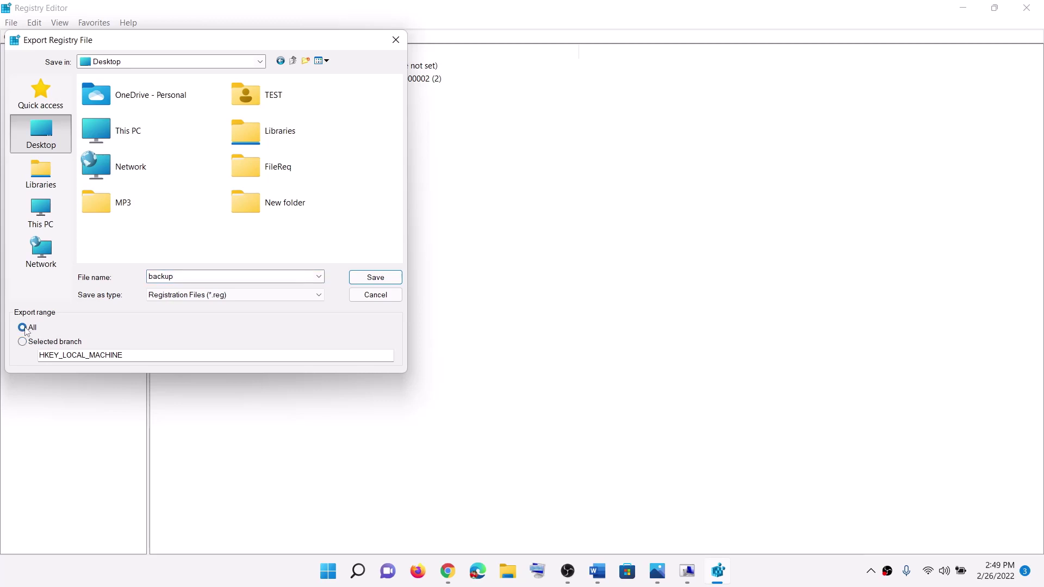
pyautogui.click(378, 281)
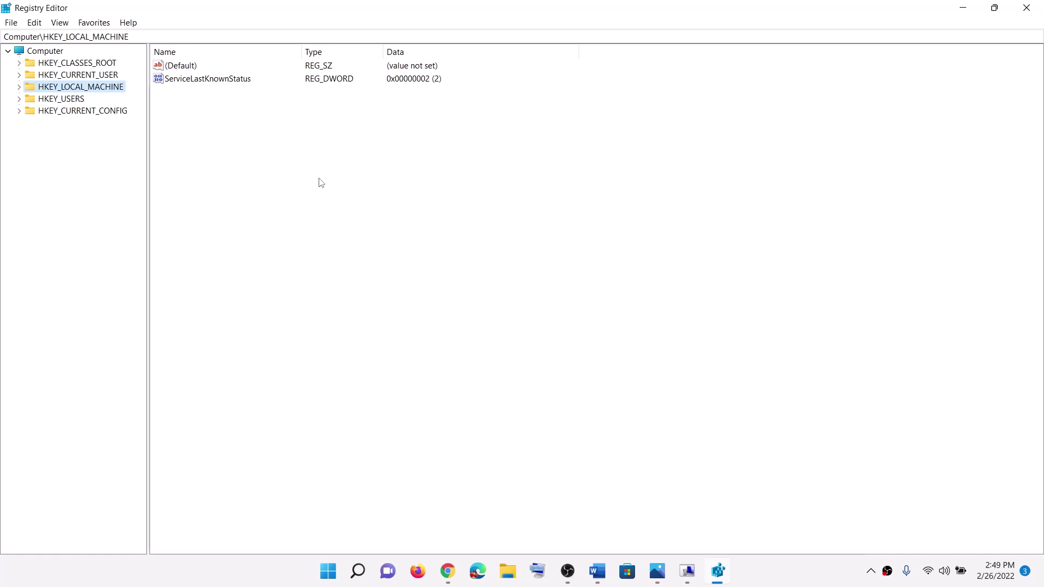
pyautogui.click(11, 23)
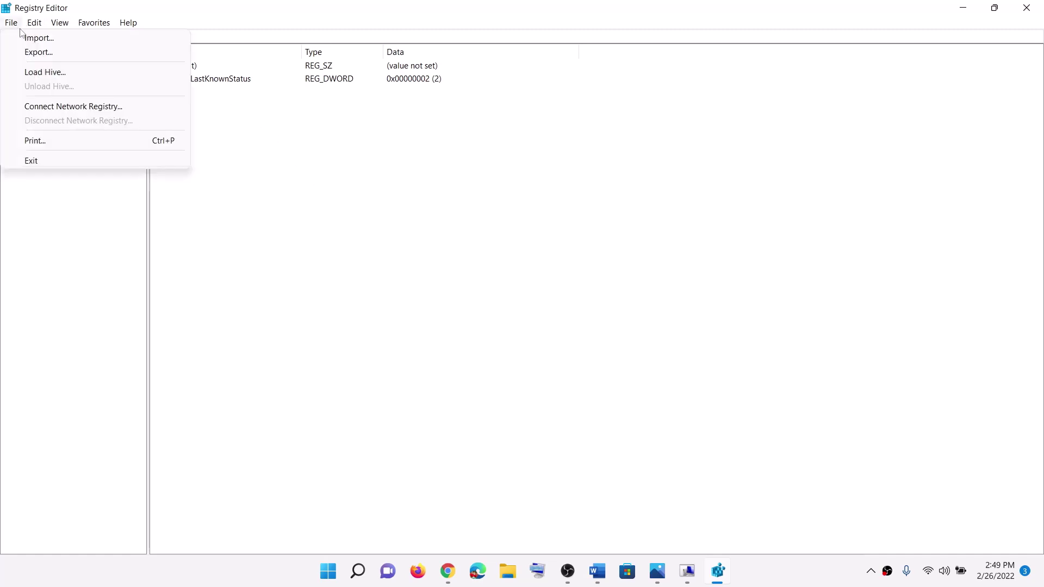
pyautogui.click(32, 51)
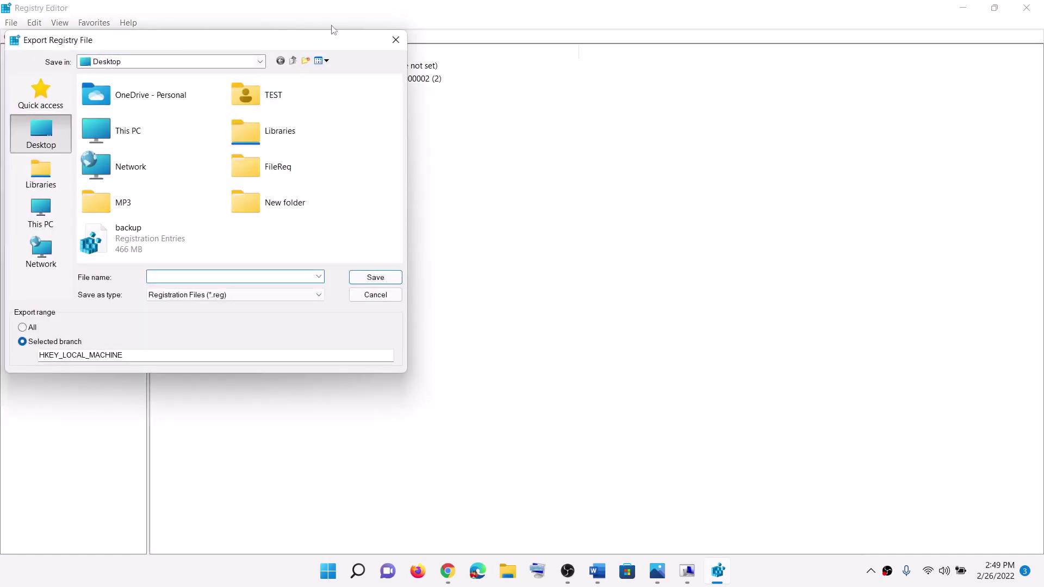
pyautogui.click(397, 40)
# Import the backup registration file from the Desktop into the registry.
pyautogui.click(11, 23)
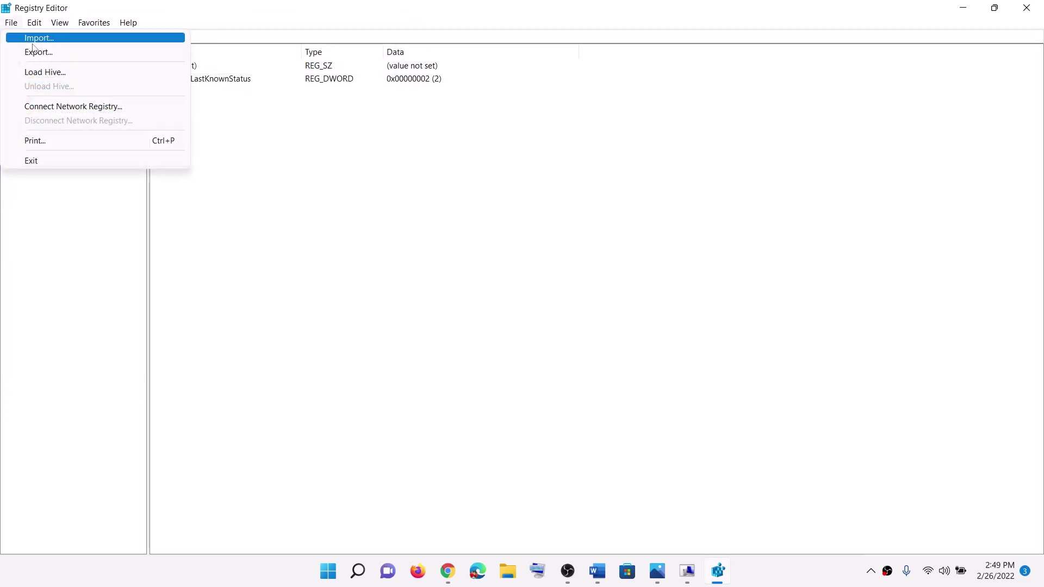
pyautogui.click(38, 39)
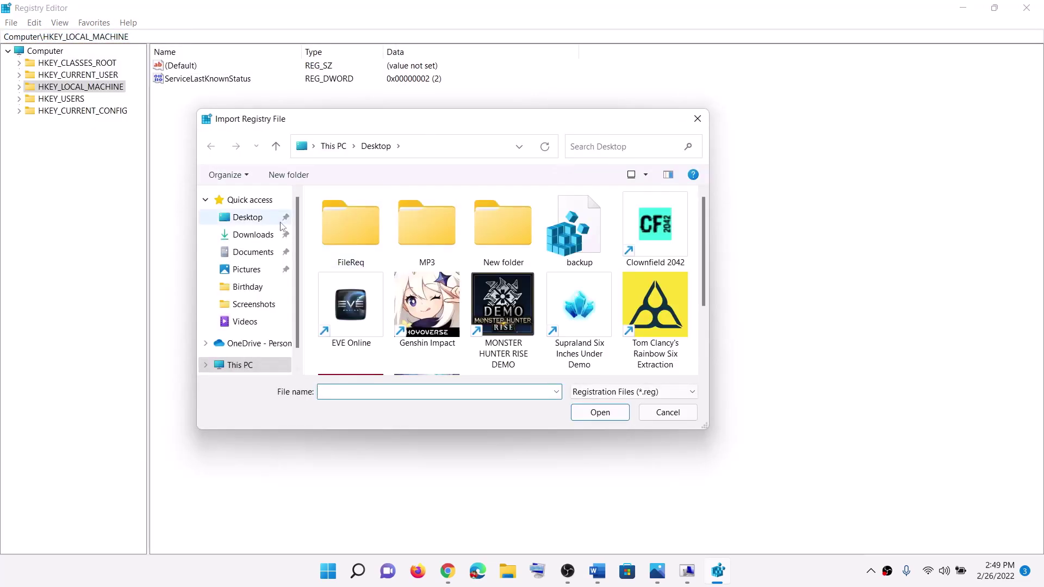
pyautogui.click(248, 219)
pyautogui.click(575, 231)
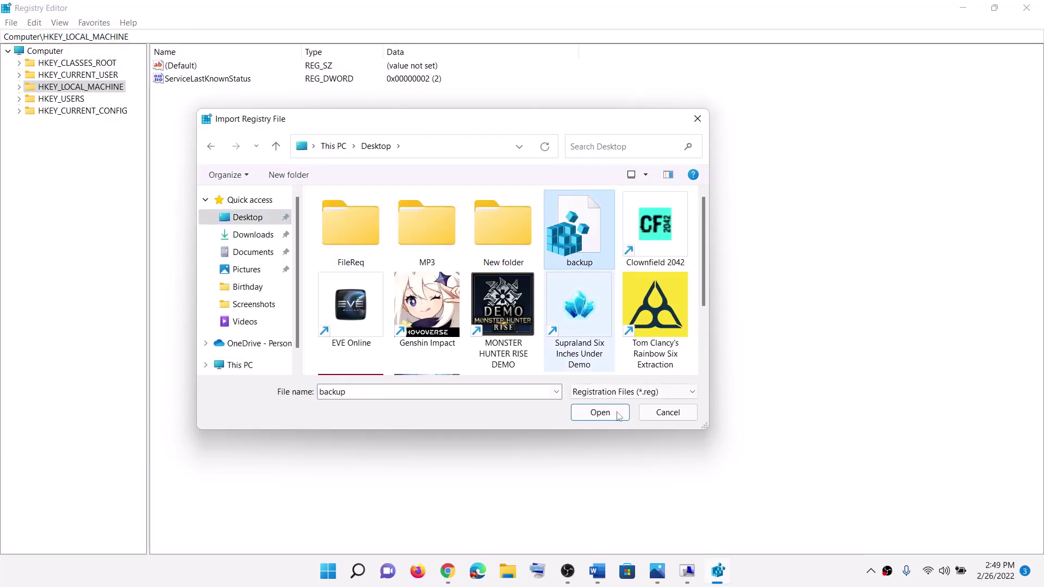
pyautogui.click(600, 417)
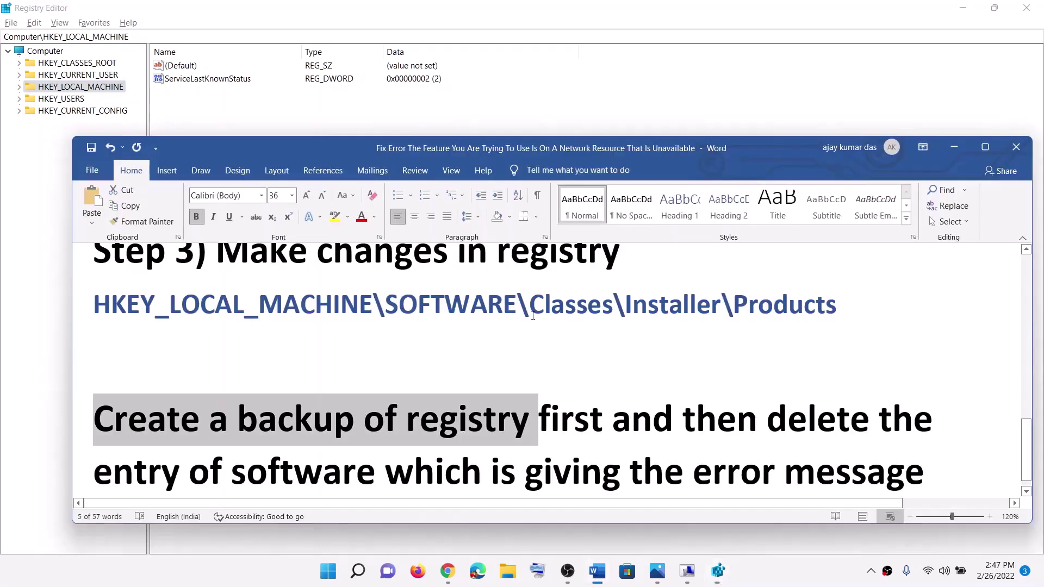
# Copy the path HKEY_LOCAL_MACHINE\SOFTWARE\Classes\Installer\Products from the Word notes and go to that key in Registry Editor.
pyautogui.moveTo(835, 306); pyautogui.dragTo(93, 307)
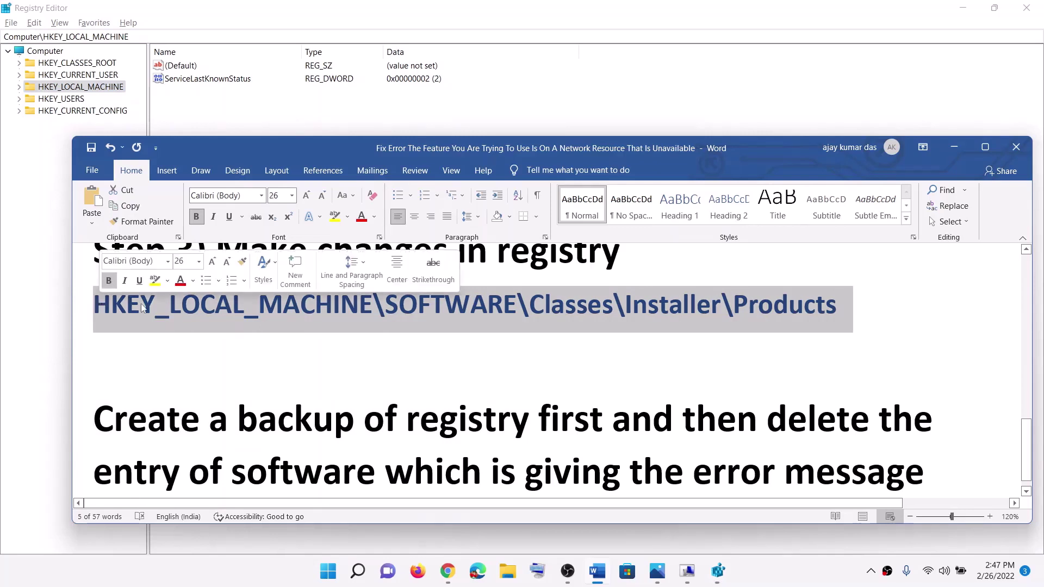
pyautogui.rightClick(160, 307)
pyautogui.click(190, 330)
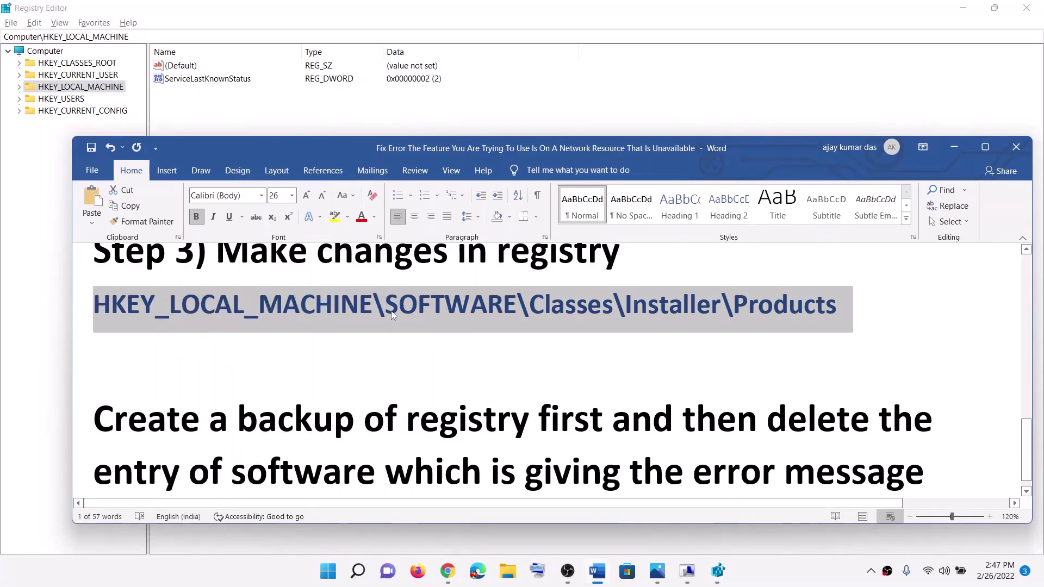
pyautogui.click(153, 38)
pyautogui.moveTo(155, 36); pyautogui.dragTo(2, 33)
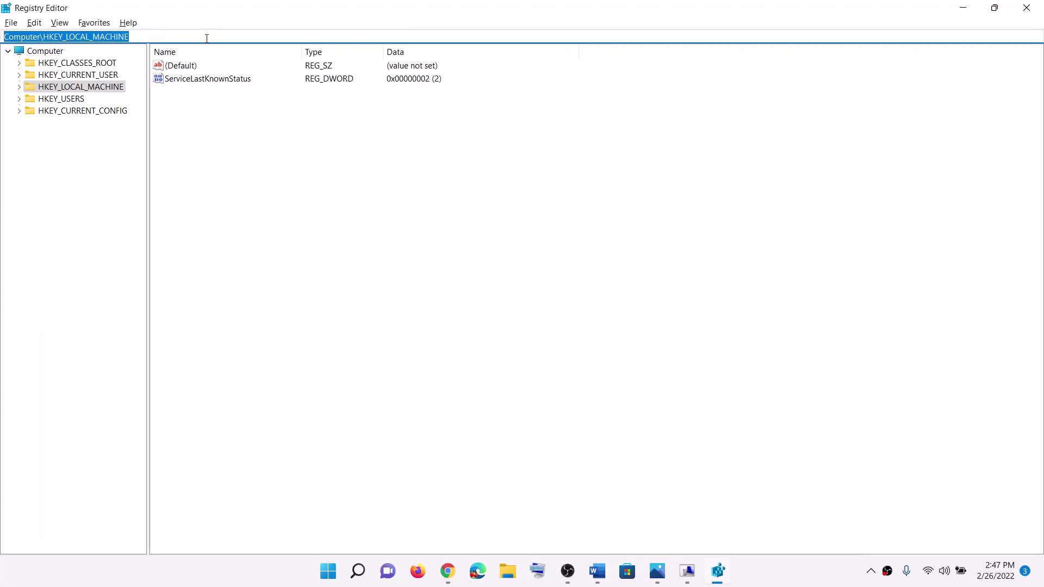
pyautogui.hotkey('ctrl', 'v')
pyautogui.press('Return')
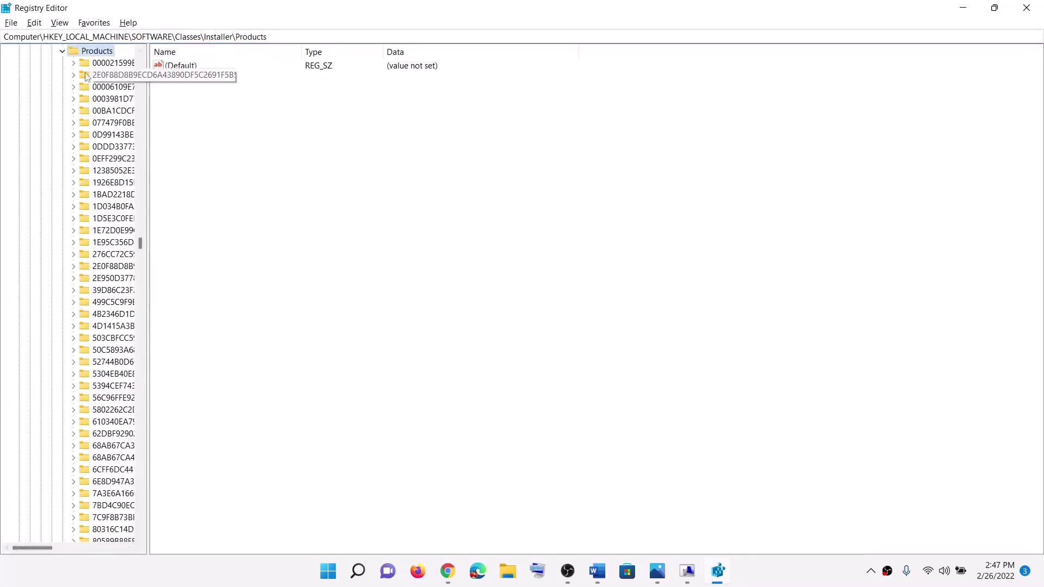
# Go through the subkeys under Products, checking each ProductName value to find the key belonging to EA app.
pyautogui.moveTo(28, 547); pyautogui.dragTo(42, 548)
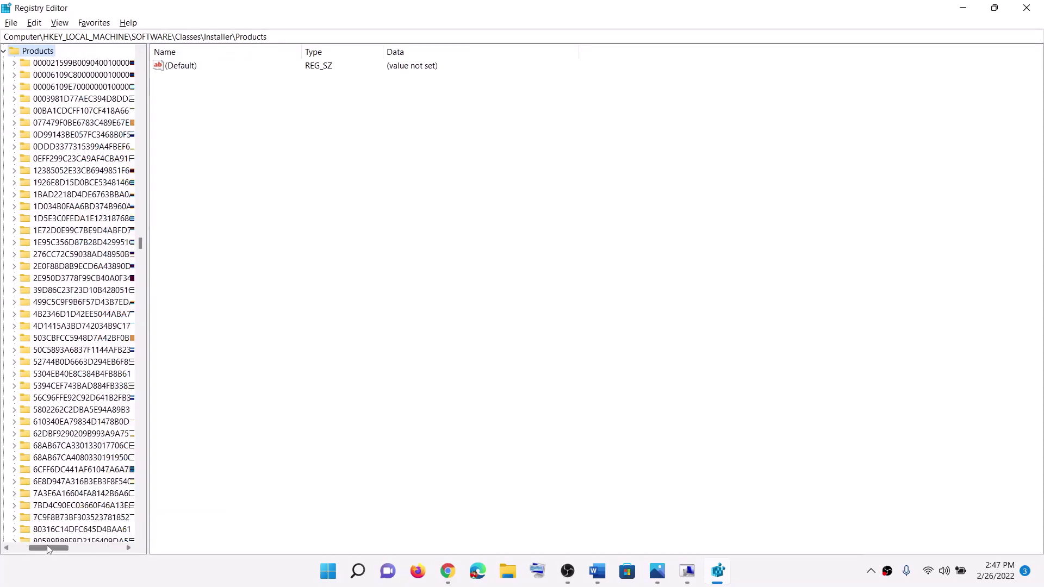
pyautogui.click(66, 75)
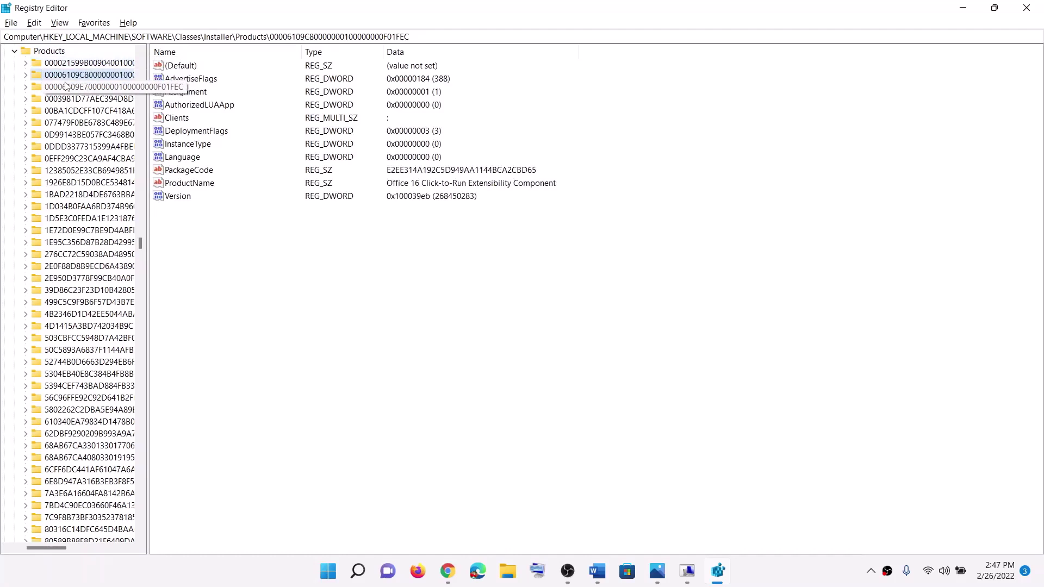
pyautogui.click(65, 64)
pyautogui.click(65, 75)
pyautogui.click(65, 87)
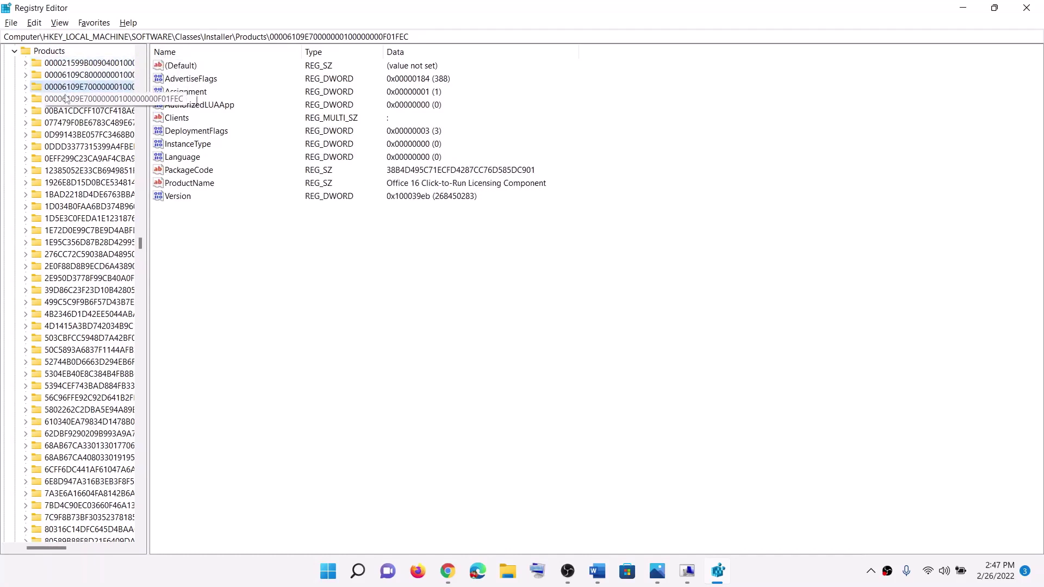
pyautogui.click(65, 99)
pyautogui.click(71, 63)
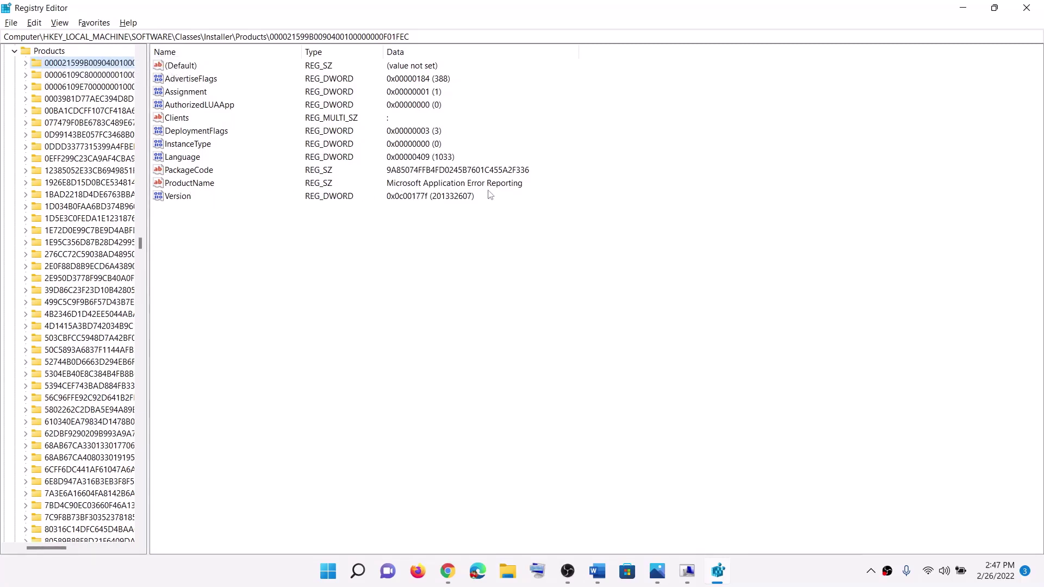
pyautogui.click(102, 147)
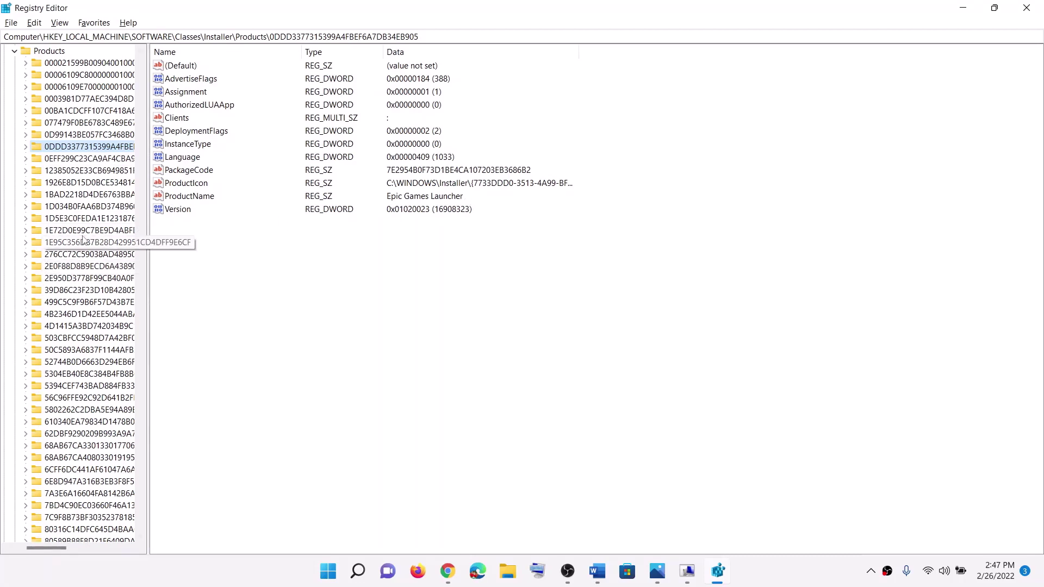
pyautogui.click(87, 195)
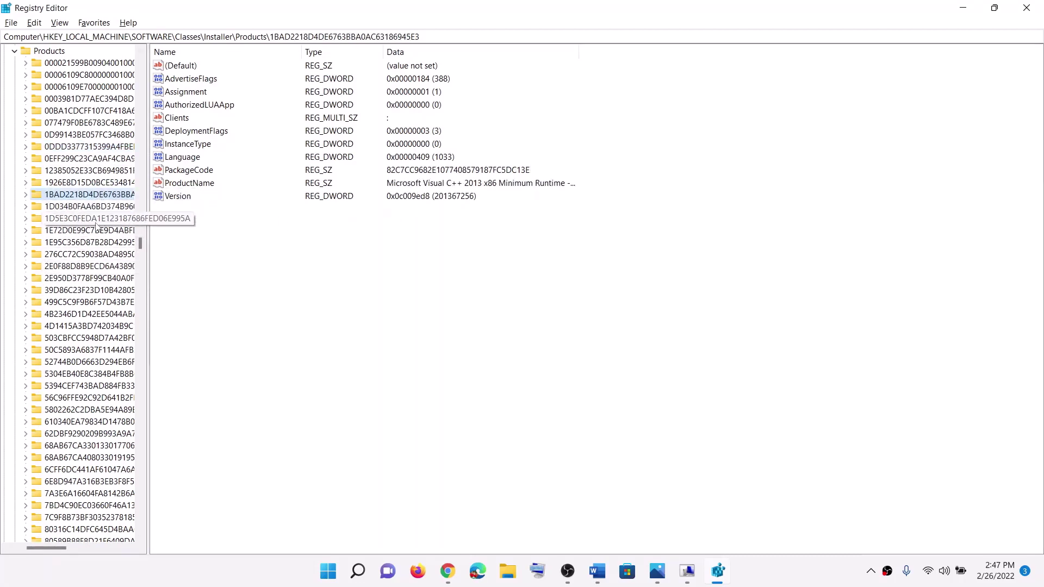
pyautogui.click(91, 220)
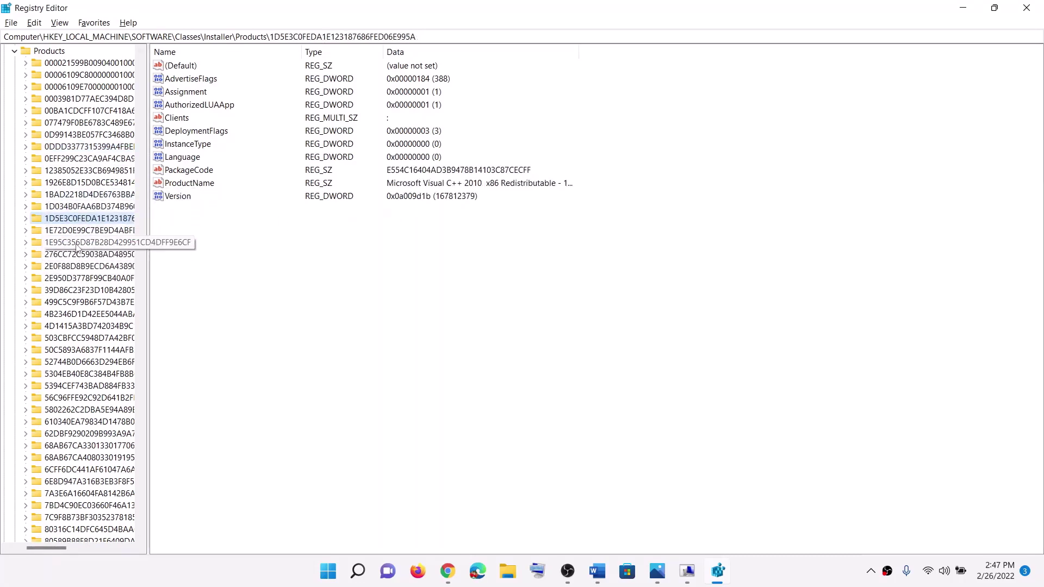
pyautogui.click(87, 243)
pyautogui.click(79, 255)
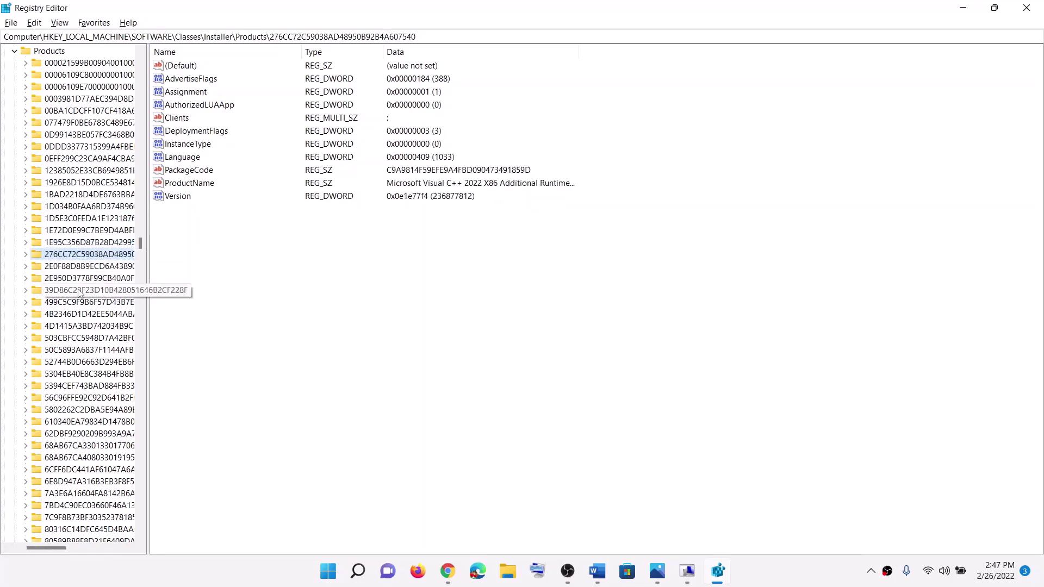
pyautogui.click(78, 266)
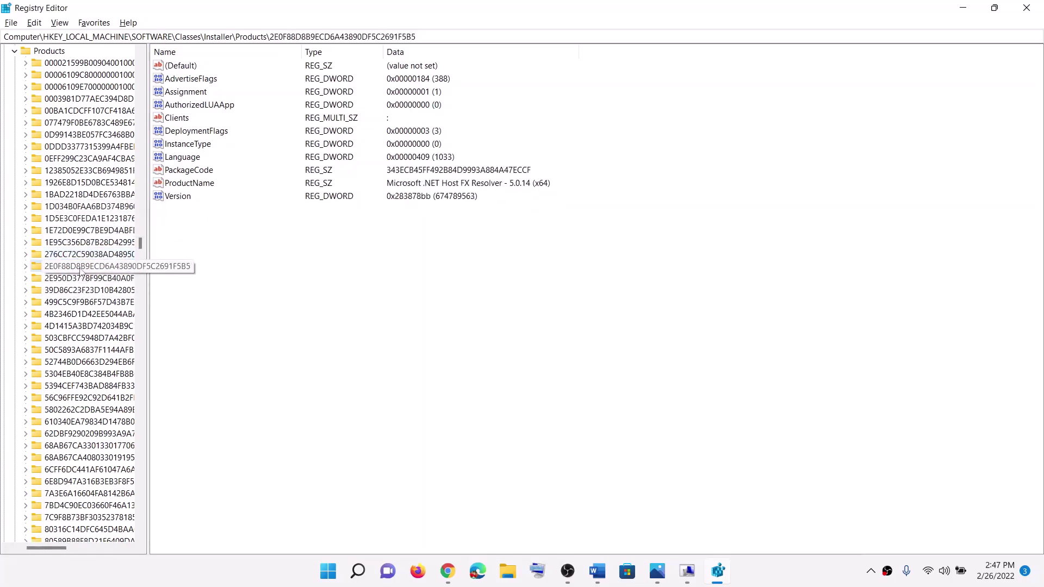
pyautogui.click(78, 279)
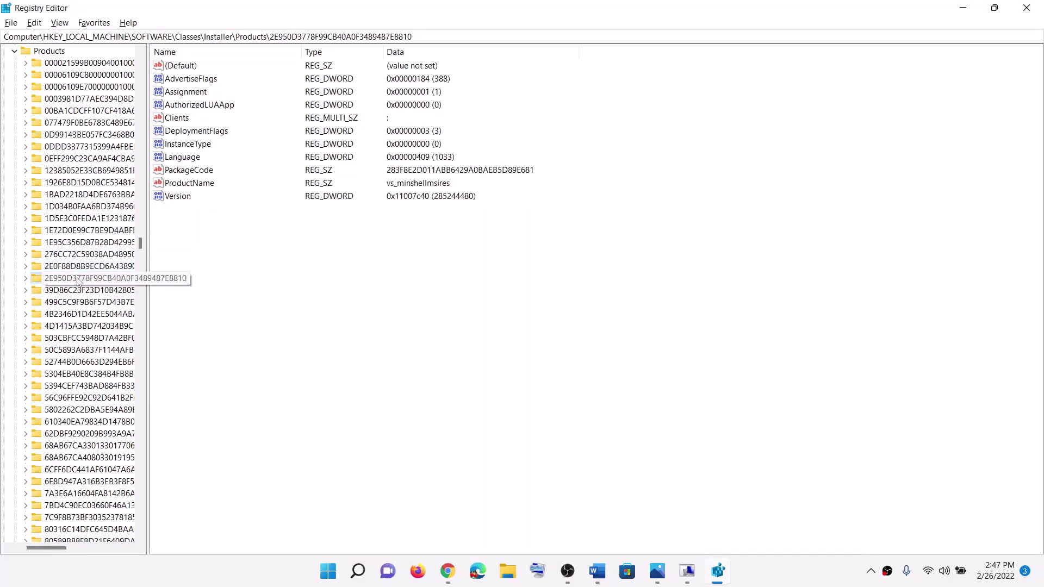
pyautogui.click(78, 290)
pyautogui.click(78, 303)
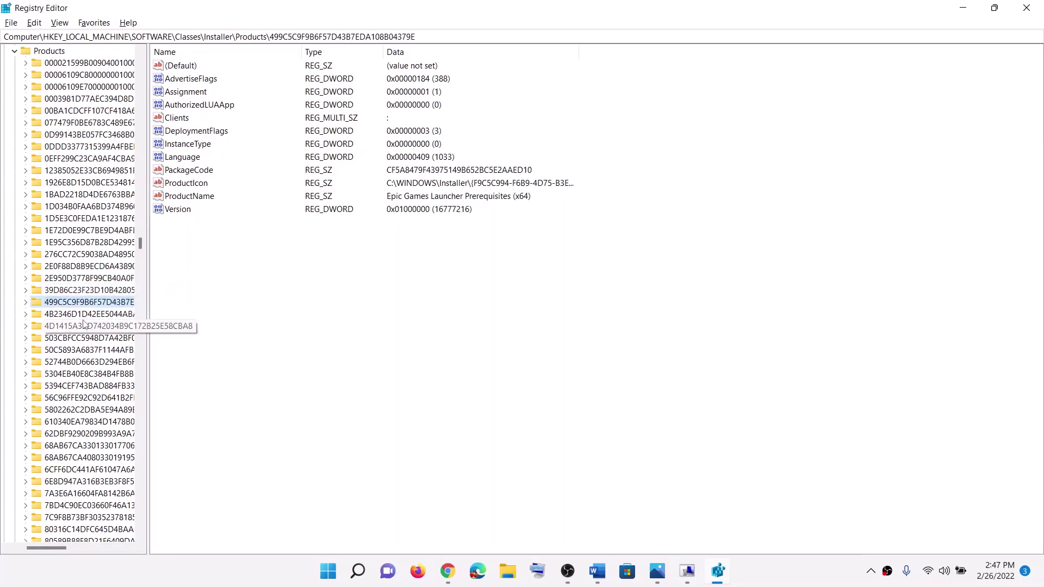
pyautogui.click(79, 313)
pyautogui.click(79, 326)
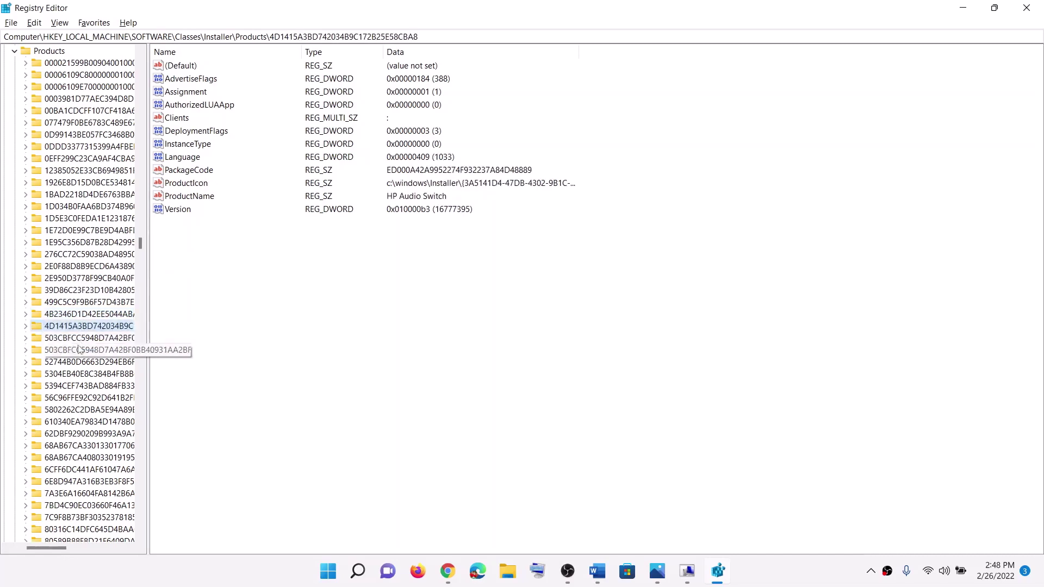
pyautogui.click(78, 337)
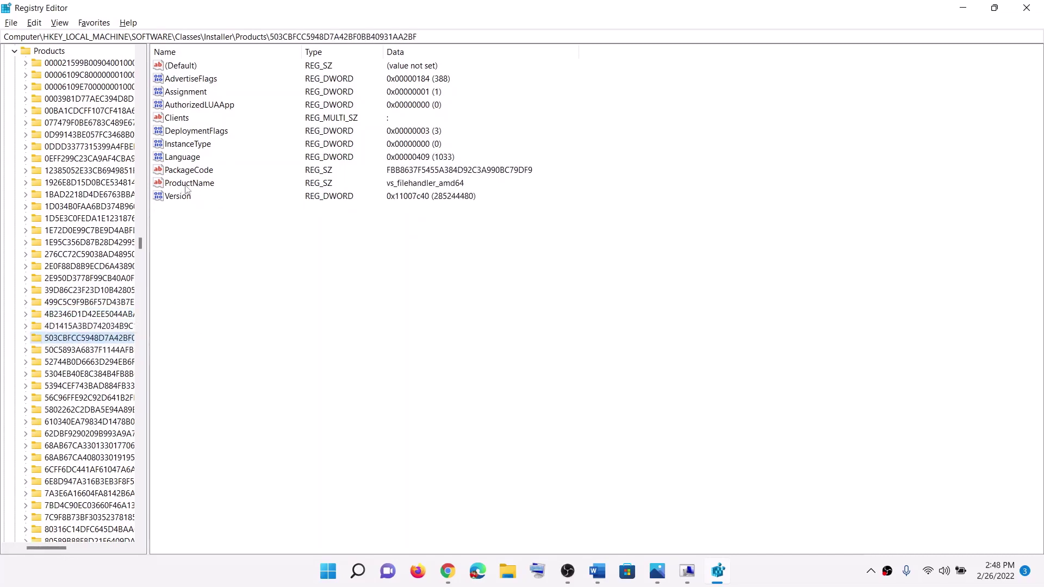
pyautogui.click(79, 349)
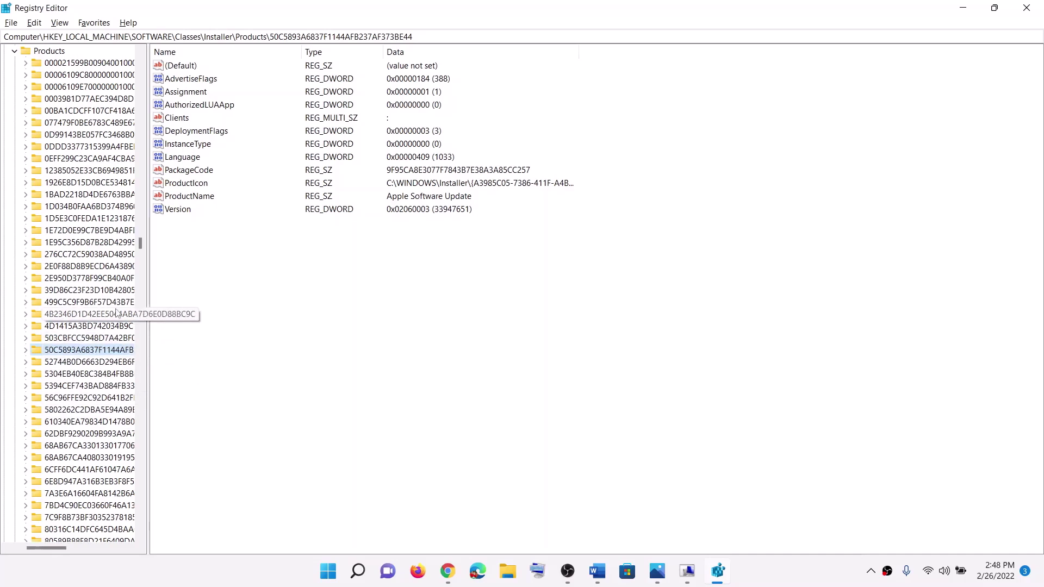
pyautogui.click(87, 362)
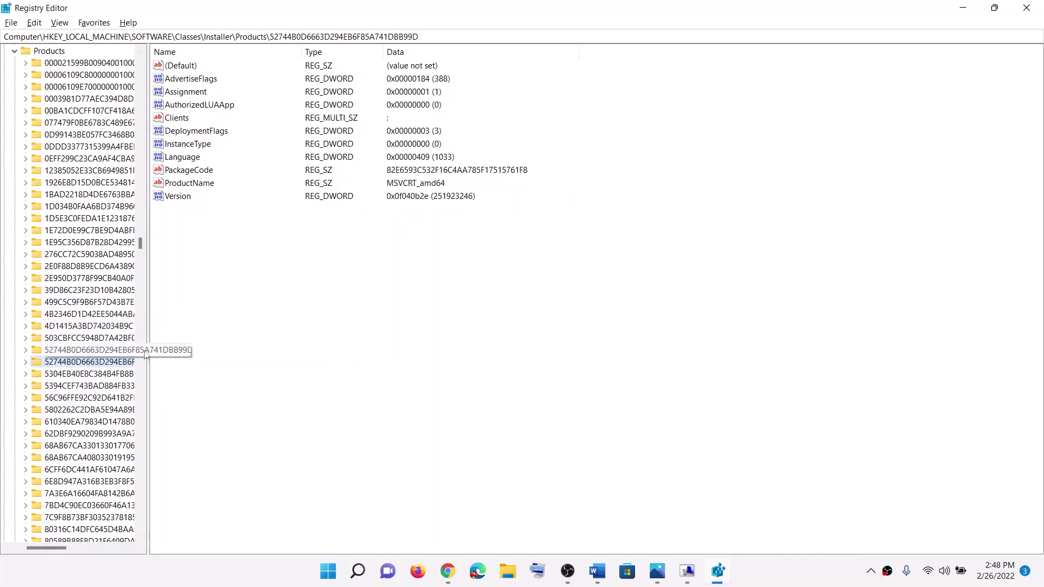
pyautogui.click(85, 374)
pyautogui.click(82, 387)
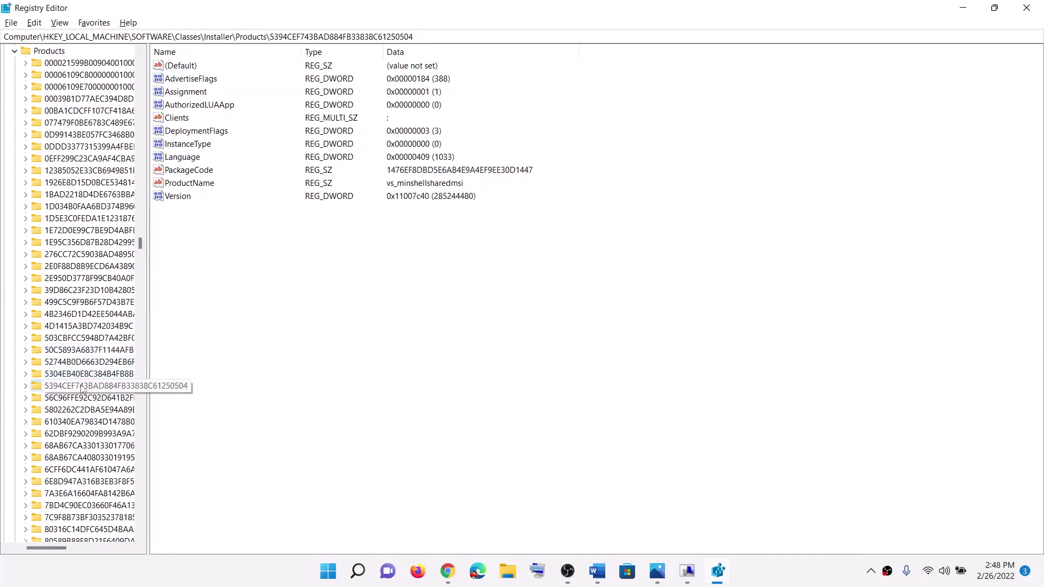
pyautogui.click(91, 400)
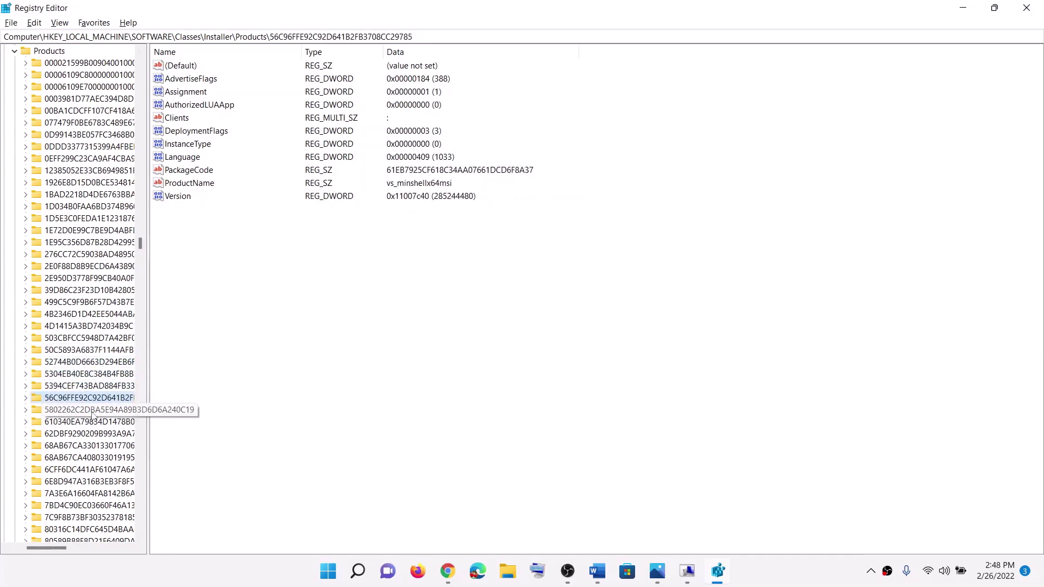
pyautogui.click(104, 411)
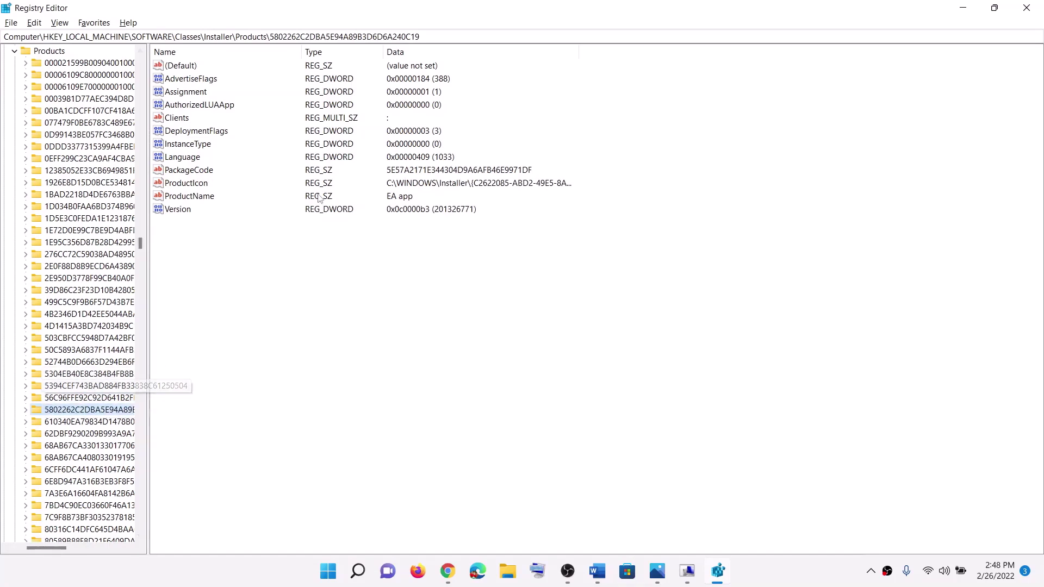
# Open the available actions for the EA app's product key under Installer\Products and close Registry Editor.
pyautogui.rightClick(79, 415)
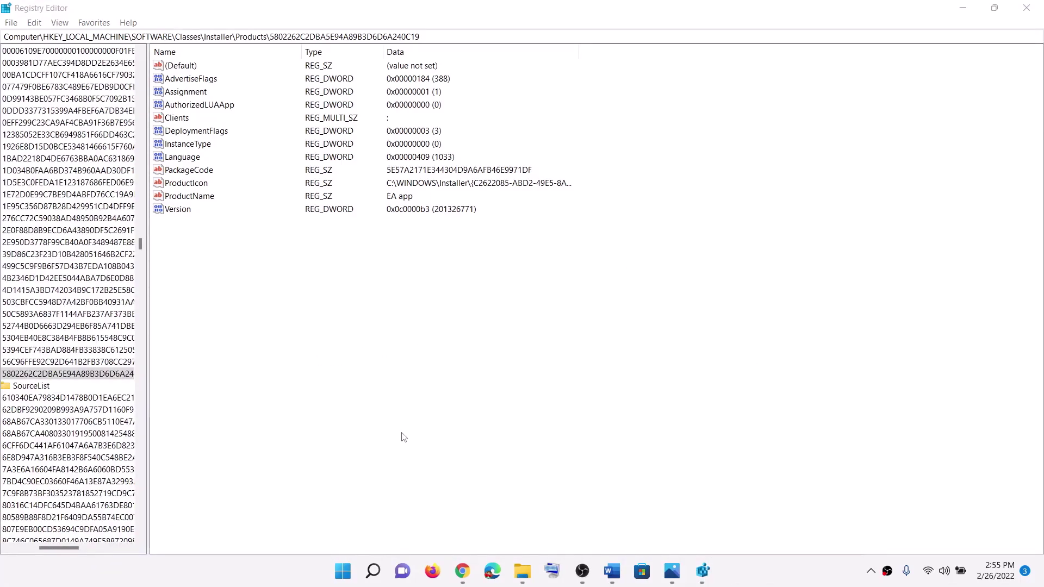
pyautogui.click(350, 576)
pyautogui.click(889, 190)
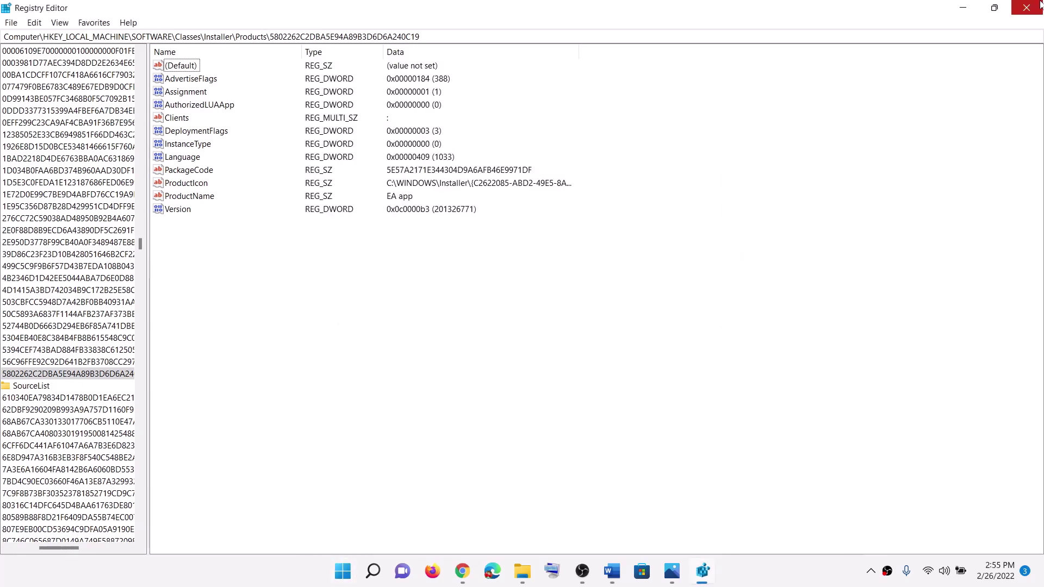
pyautogui.click(1027, 7)
# Display the computer's power options for restarting, and switch to the picture of the network resource error in Photos.
pyautogui.click(351, 570)
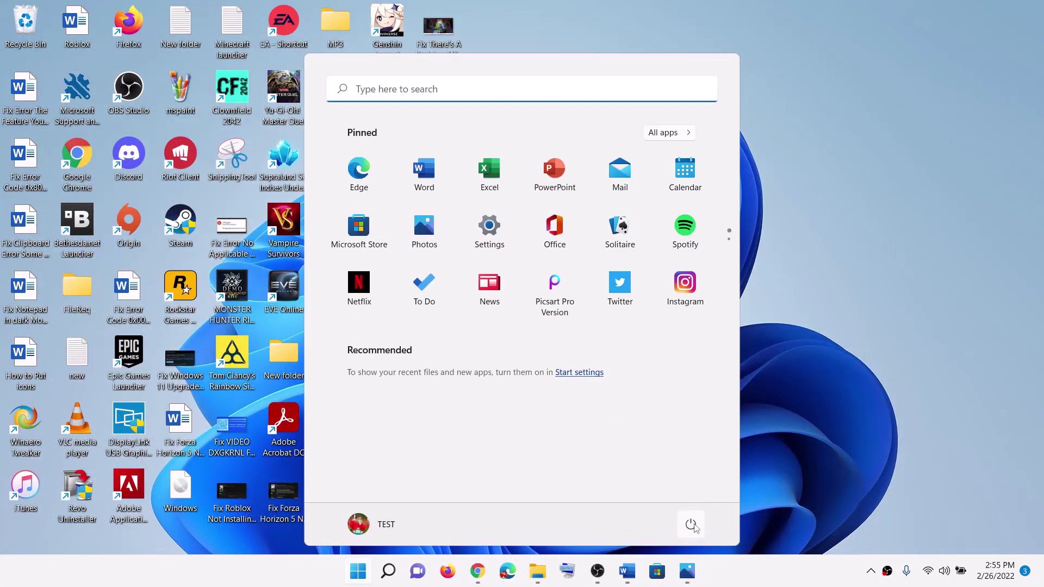
pyautogui.click(690, 523)
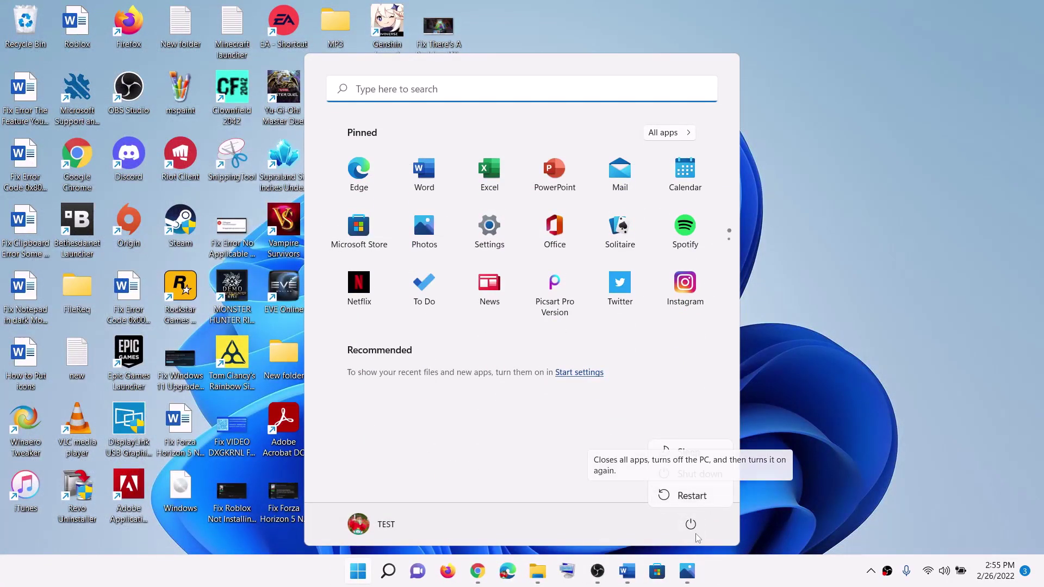
pyautogui.click(688, 572)
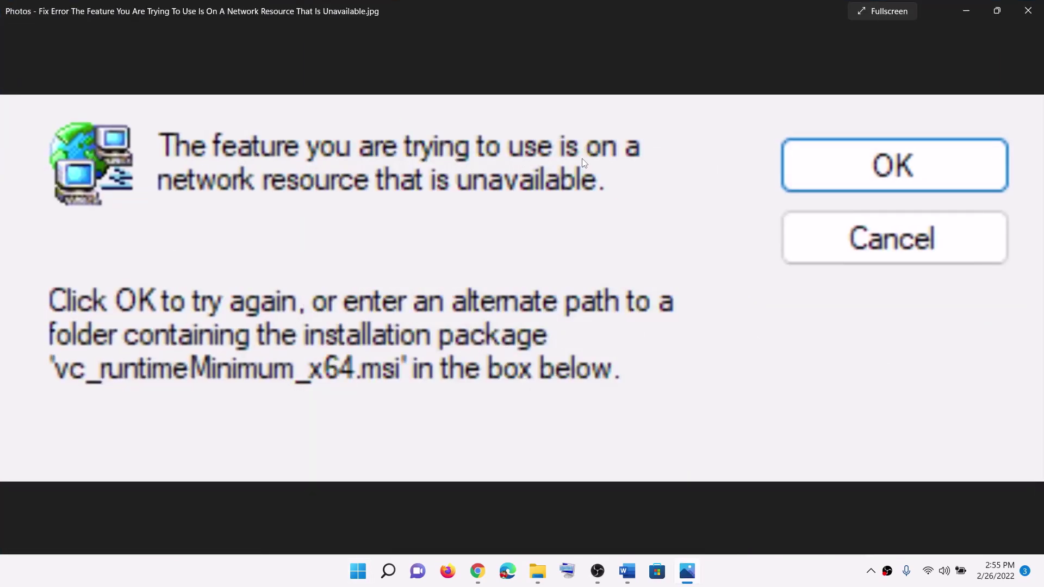
pyautogui.click(776, 579)
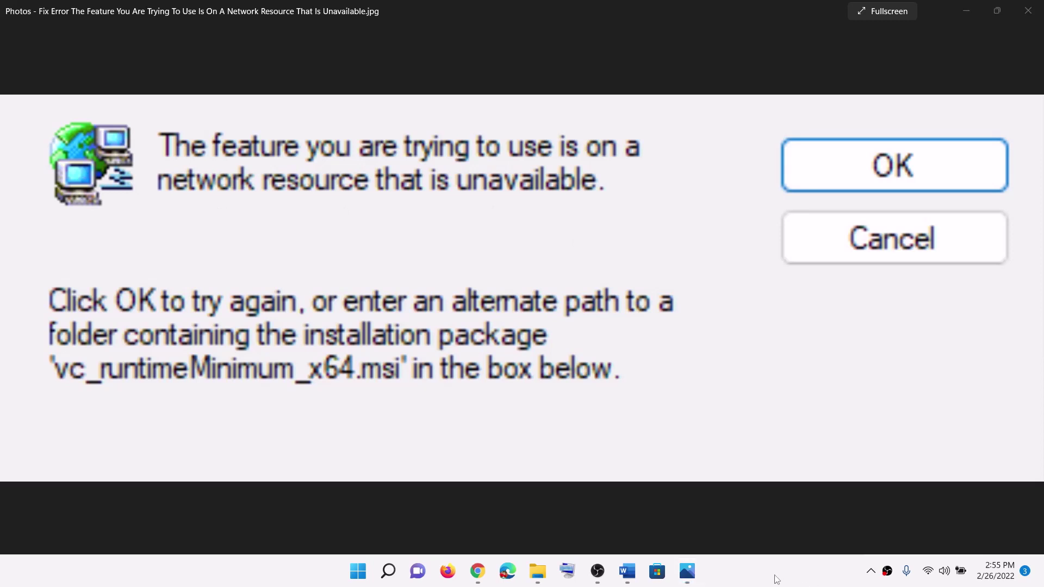